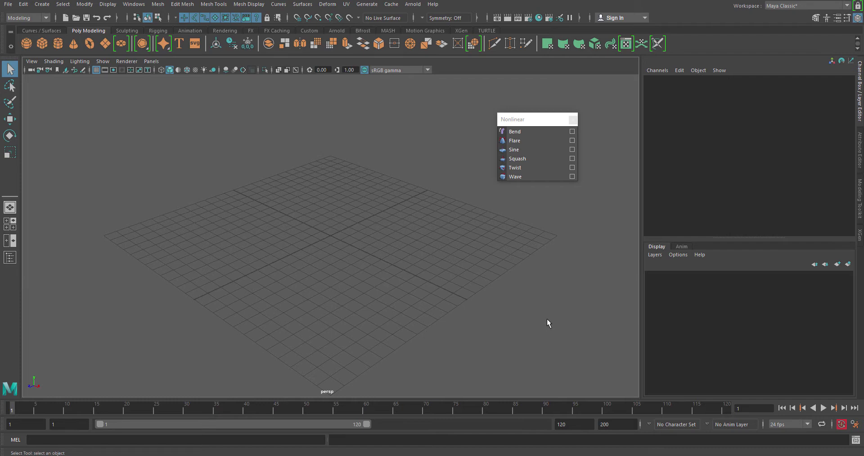
Detach the Nonlinear deformer list as a floating window and place it over an empty area of the viewport
click(328, 5)
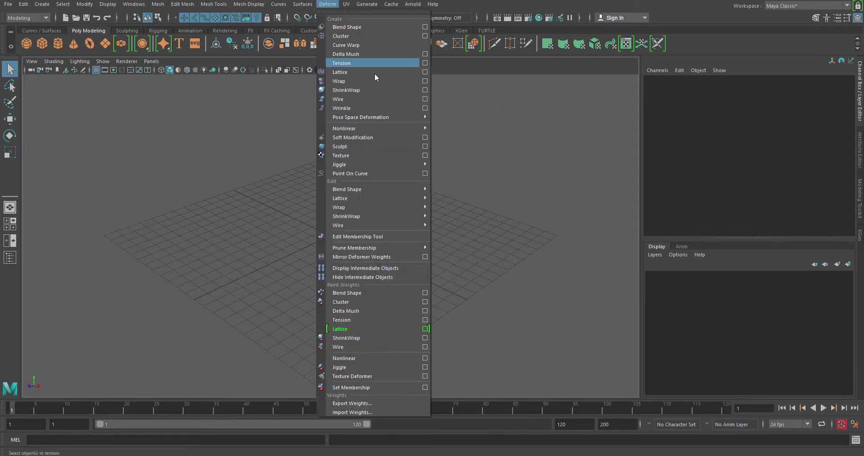
mouse_move(387, 128)
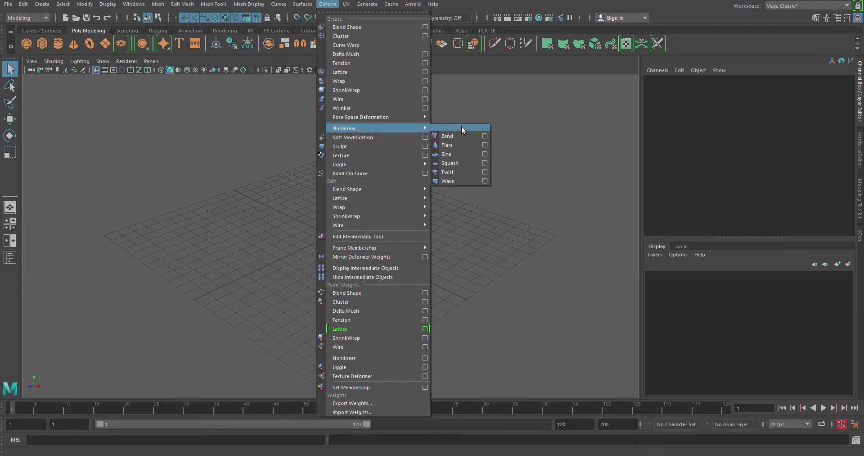
click(461, 125)
drag(474, 121, 551, 125)
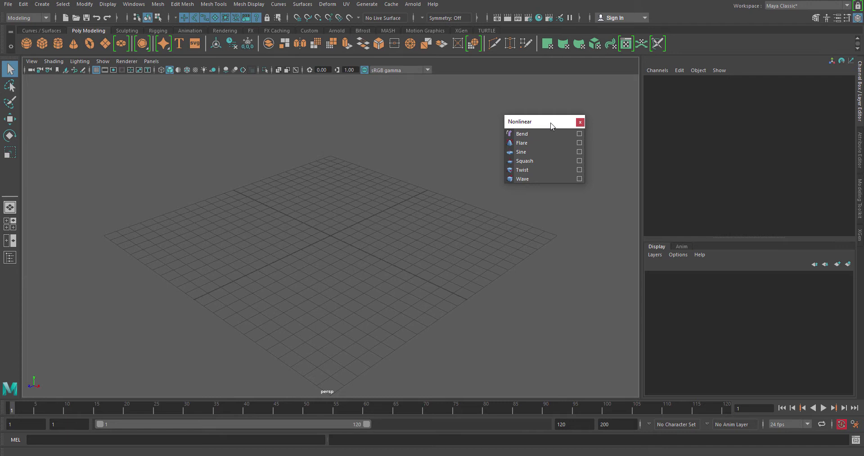
Undo the cube's deletion and move the floating Nonlinear deformer list closer to the cube
key(ctrl+z)
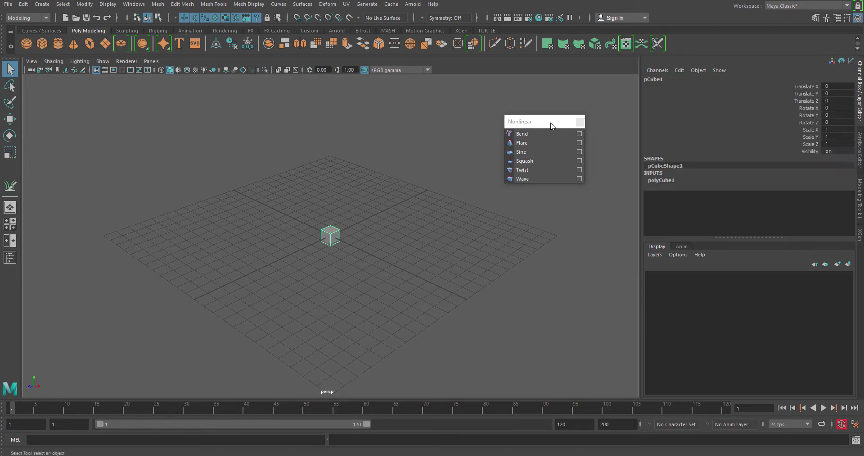
click(551, 123)
drag(551, 123, 523, 151)
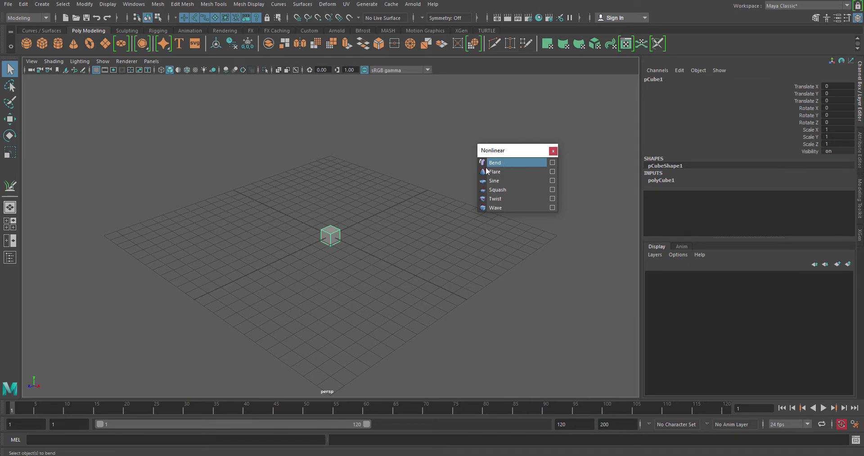
Apply a Bend deformer to the cube and set its curvature to 3
scroll(364, 264, up, 5)
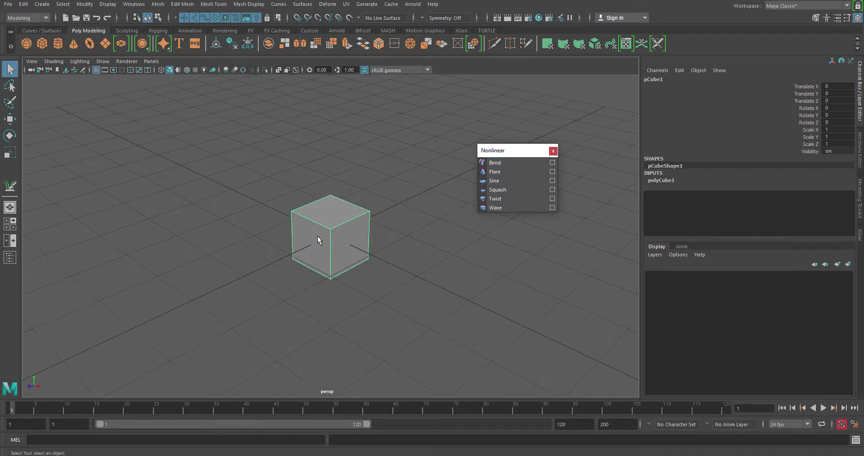
mouse_move(320, 276)
alt+mouse_down()
mouse_move(367, 266)
mouse_move(305, 273)
mouse_move(329, 275)
alt+mouse_up()
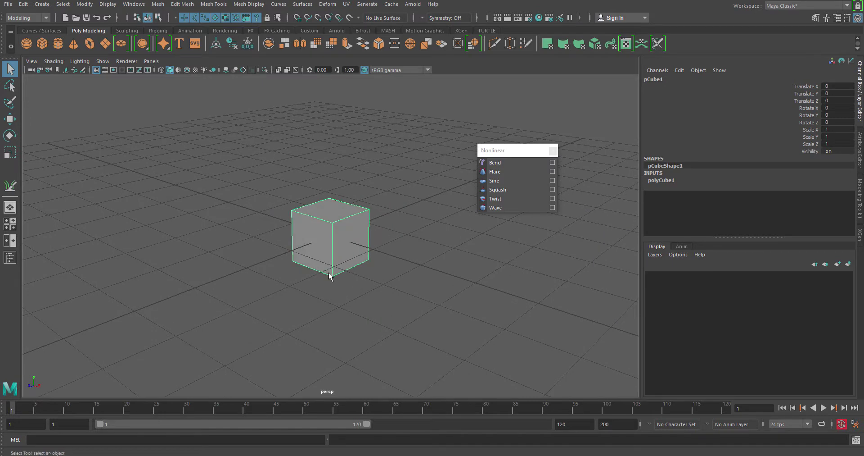
click(502, 163)
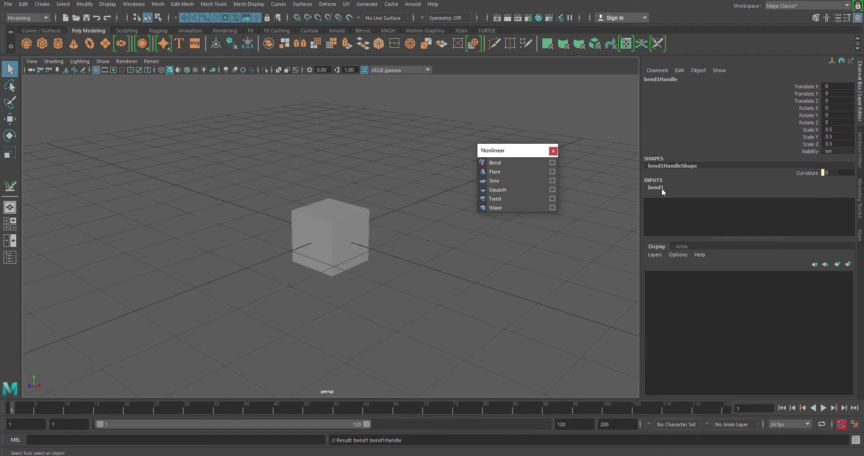
click(838, 173)
click(663, 189)
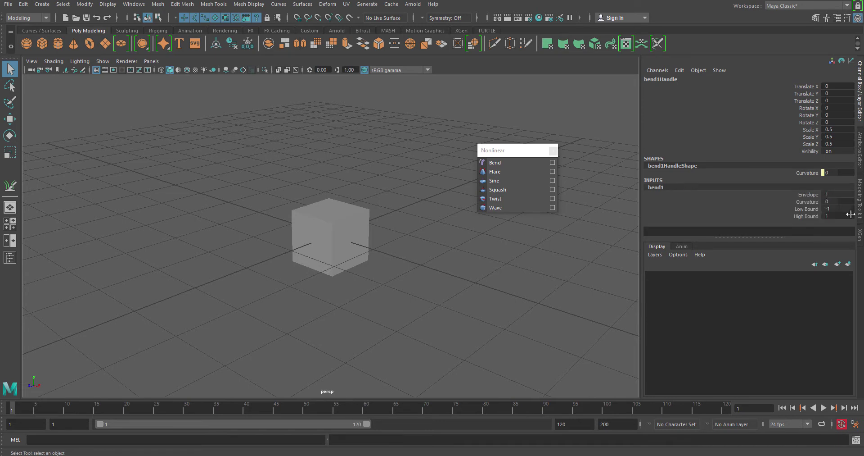
ctrl+drag(840, 202, 849, 201)
Try a curvature of -2 on the bend from the cube's own inputs, and undo it
alt+drag(357, 298, 336, 297)
click(339, 249)
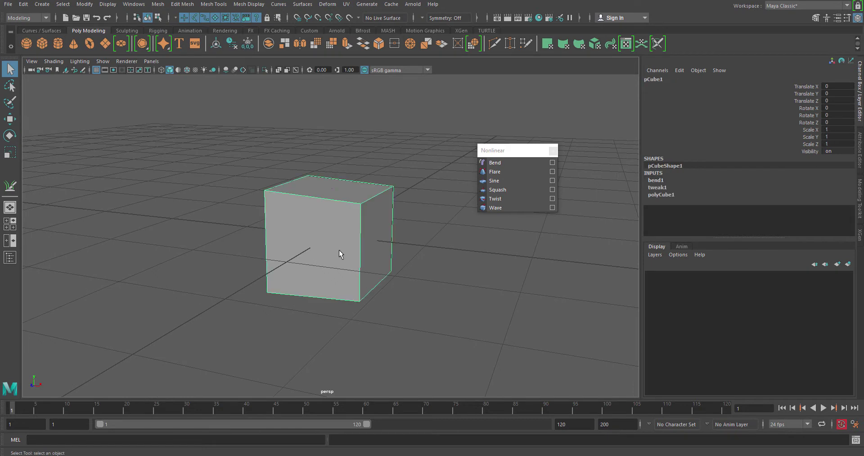
click(658, 180)
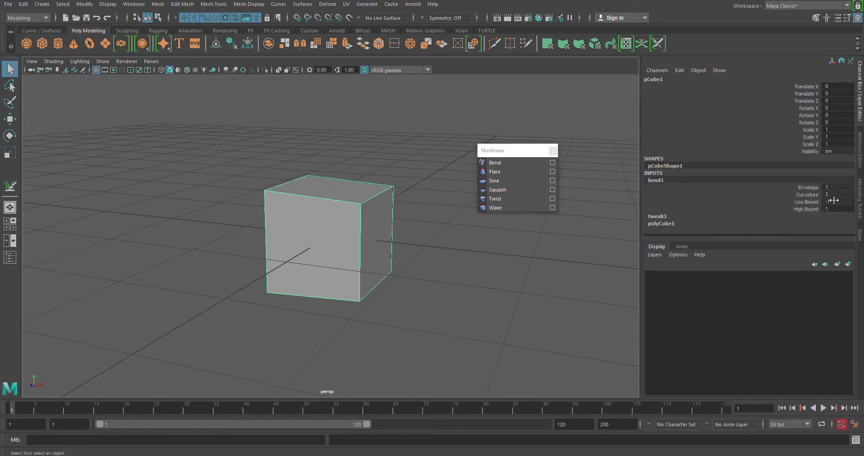
middle_drag(830, 192, 785, 192)
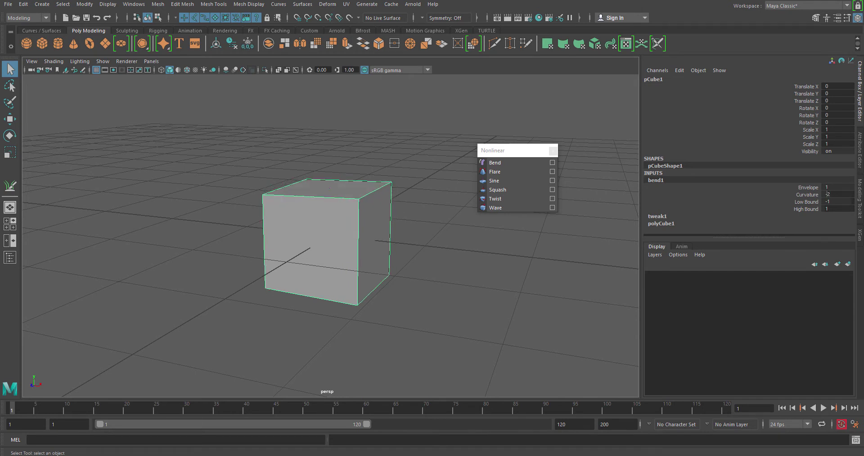
key(ctrl+z)
key(ctrl+z)
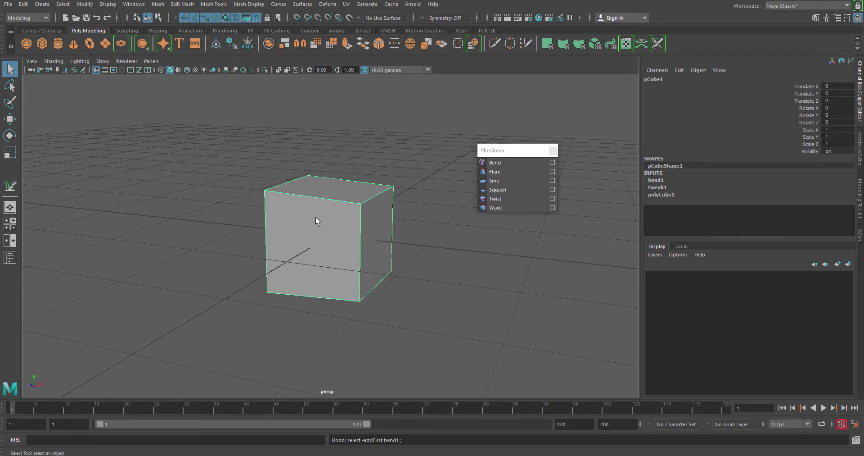
Enter 3 and 2 in turn as the curvature of the cube's bend deformer
alt+drag(333, 228, 310, 249)
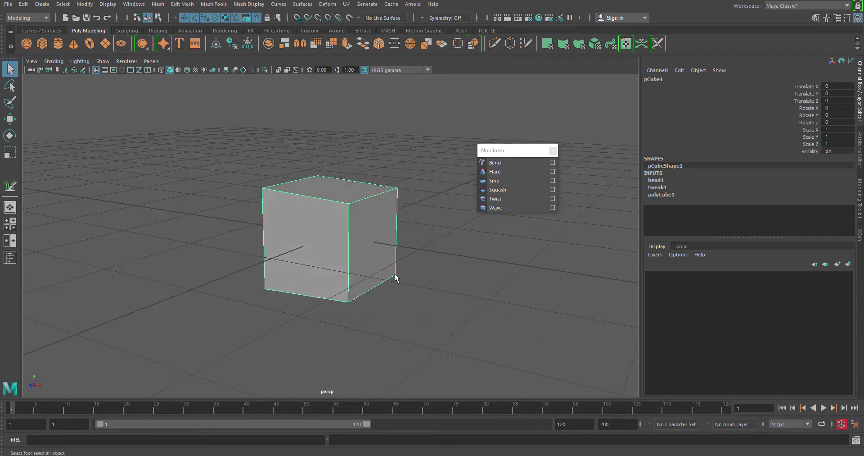
alt+drag(342, 234, 355, 237)
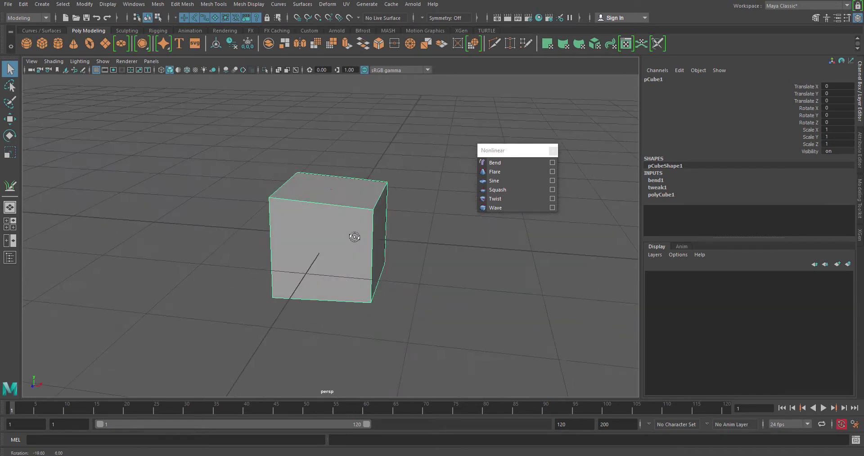
mouse_move(341, 319)
alt+mouse_down()
mouse_move(283, 327)
mouse_move(351, 328)
mouse_move(347, 305)
mouse_move(340, 318)
alt+mouse_up()
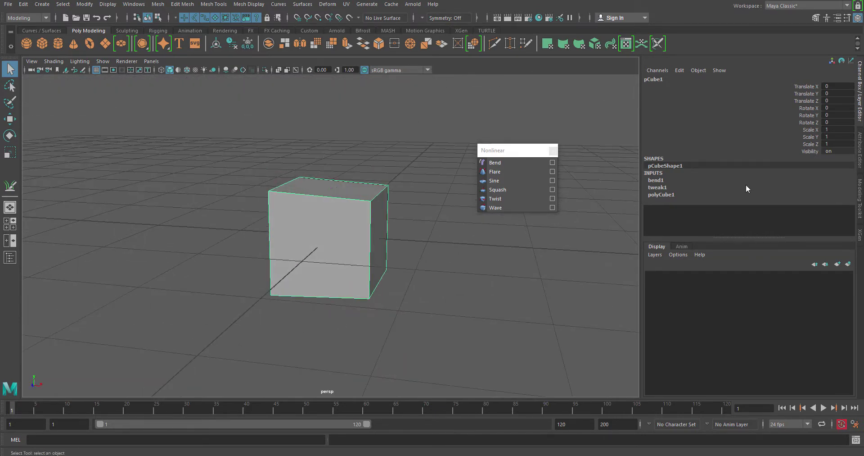
click(657, 180)
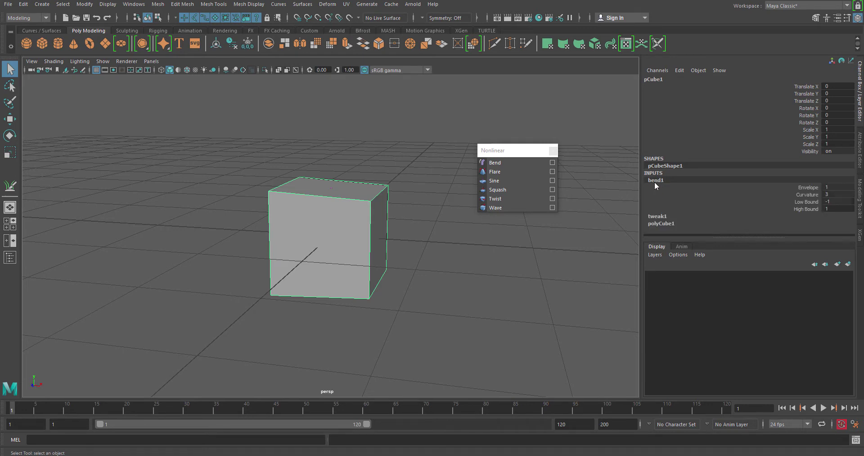
double_click(831, 195)
text(3)
key(Return)
text(2)
key(Return)
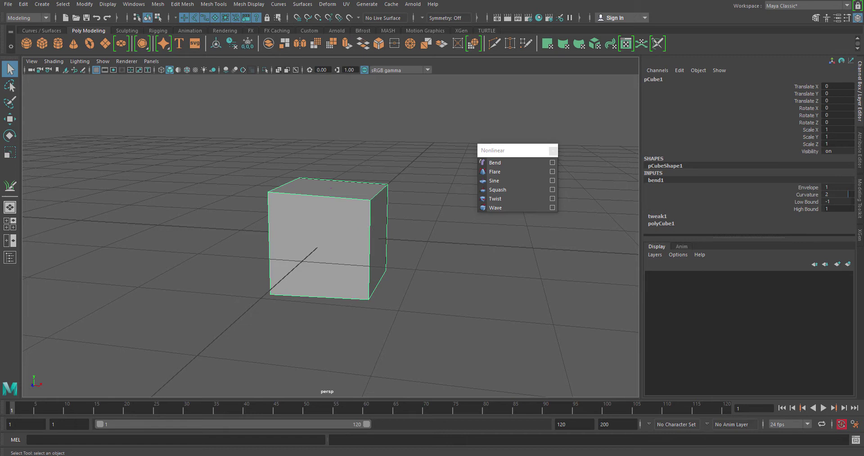
Raise the bend's curvature interactively to 36.377 and inspect the deformed cube from several sides
click(809, 194)
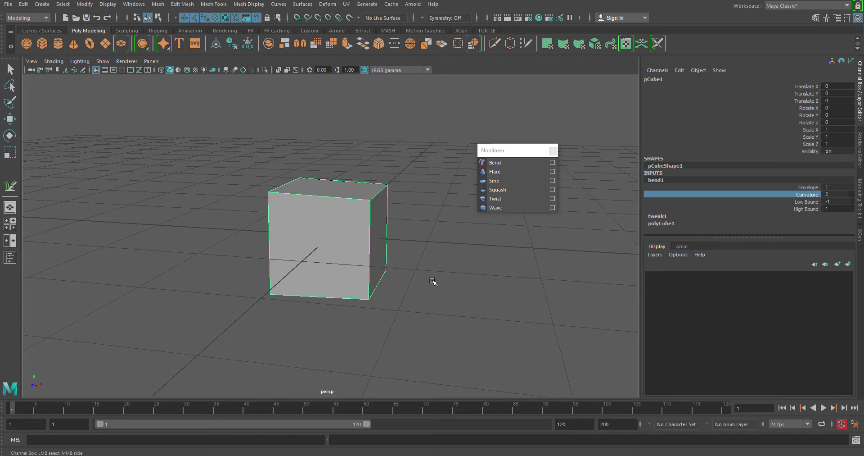
middle_drag(433, 282, 445, 281)
alt+drag(368, 309, 380, 292)
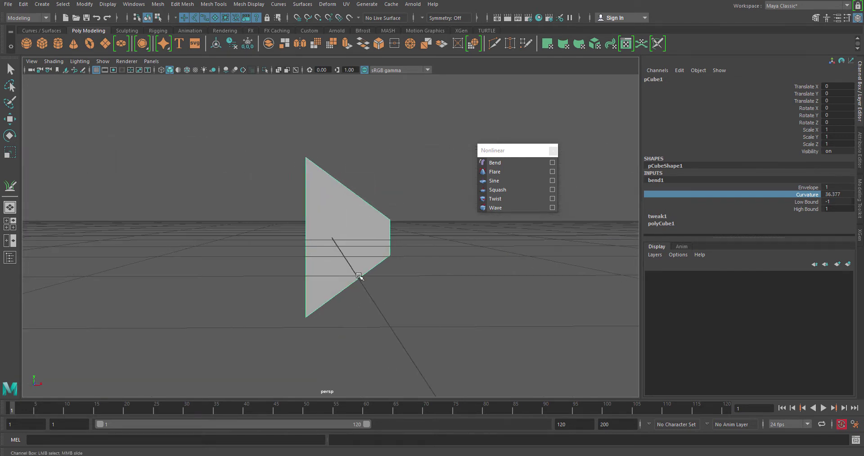
alt+drag(390, 246, 351, 285)
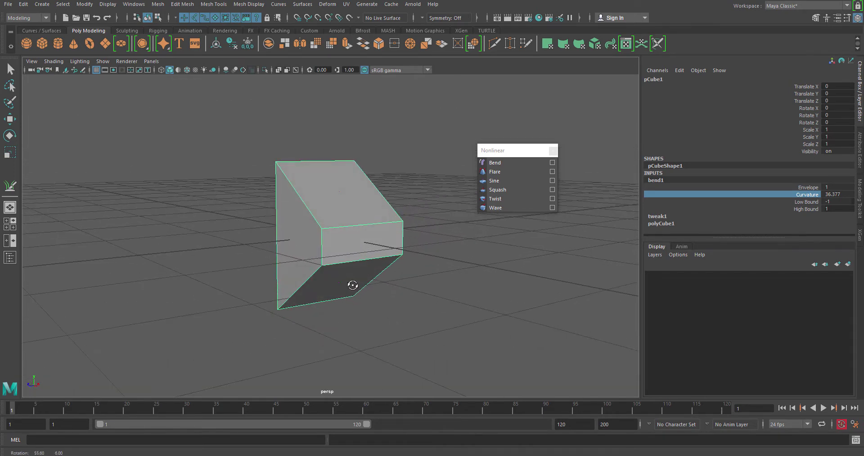
alt+drag(322, 234, 382, 284)
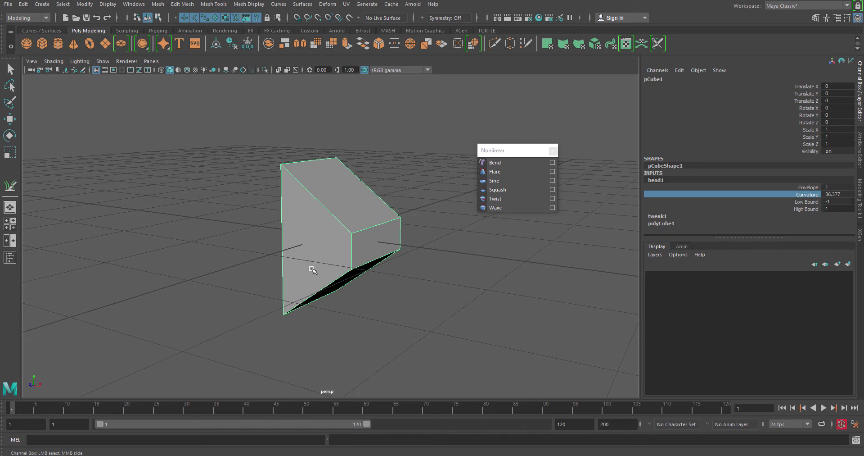
alt+drag(292, 295, 351, 252)
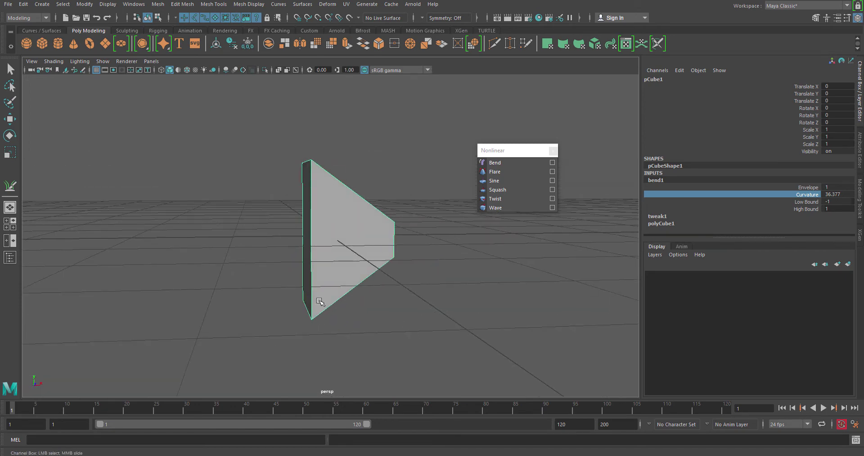
alt+drag(398, 279, 338, 284)
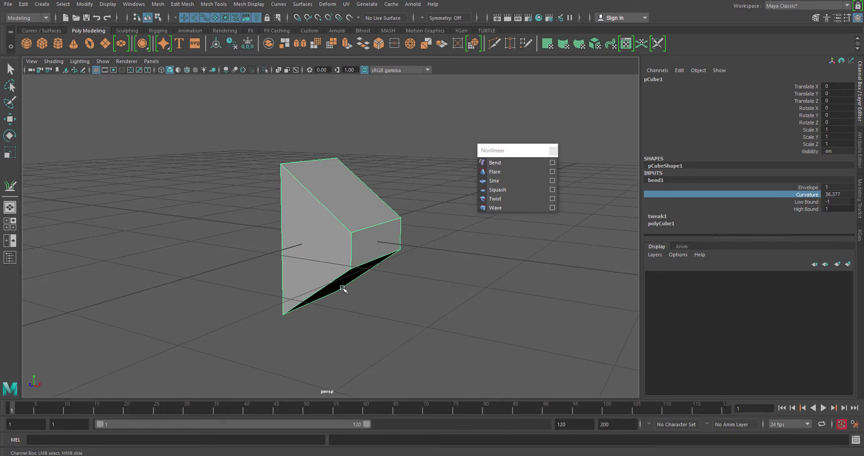
Reset the bend deformer's curvature to 0 and return to the Select tool
double_click(837, 194)
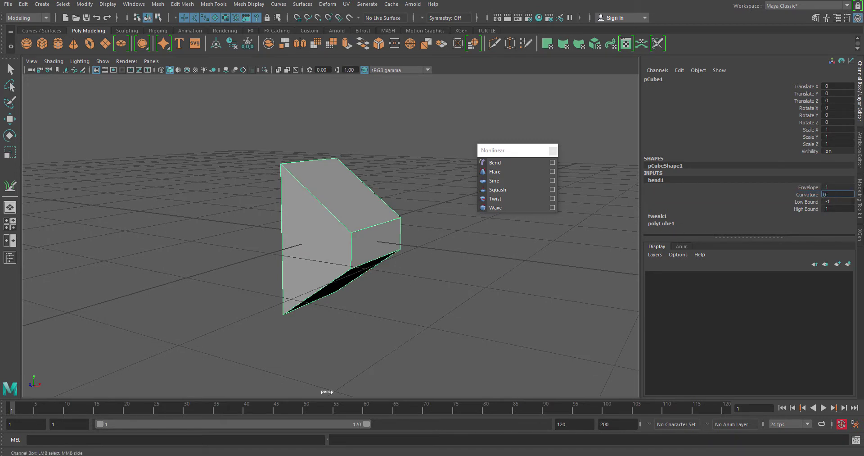
text(0)
key(Return)
key(q)
Select the cube and raise its height subdivisions to 7 in its polyCube1 input
click(394, 302)
click(357, 255)
alt+drag(358, 256, 376, 280)
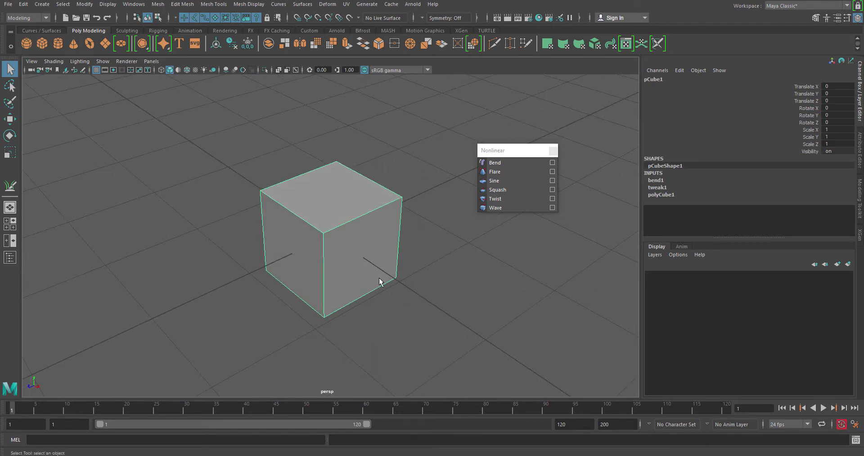
click(662, 195)
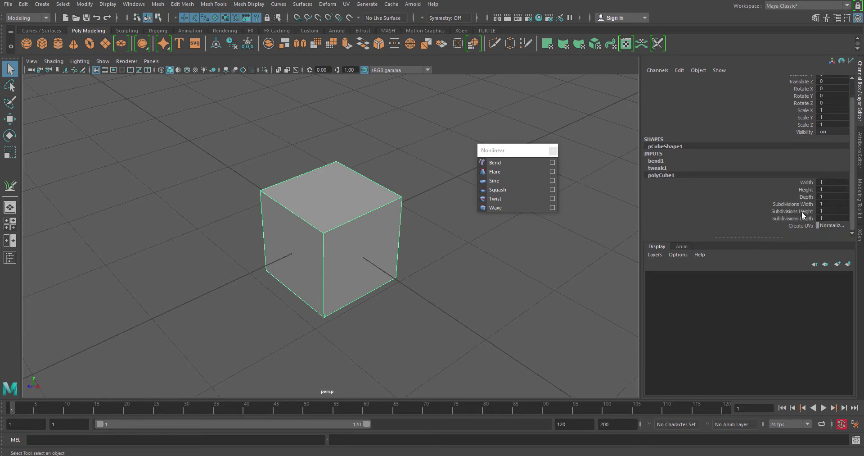
click(803, 215)
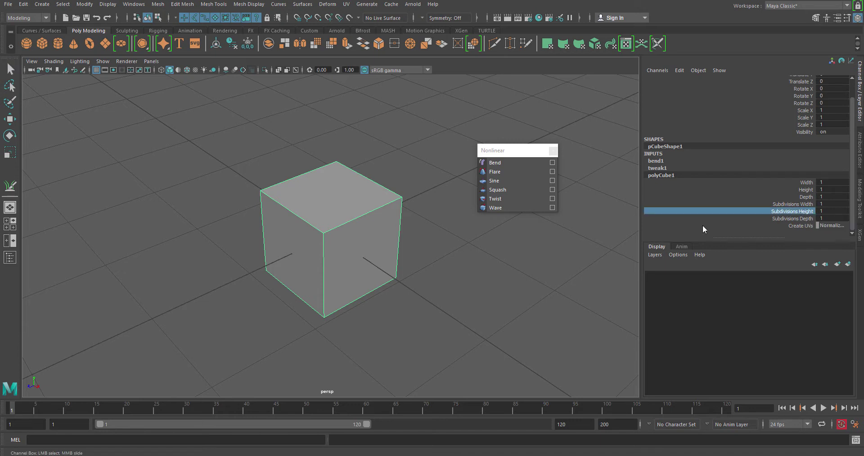
middle_drag(461, 293, 486, 296)
alt+drag(360, 310, 403, 305)
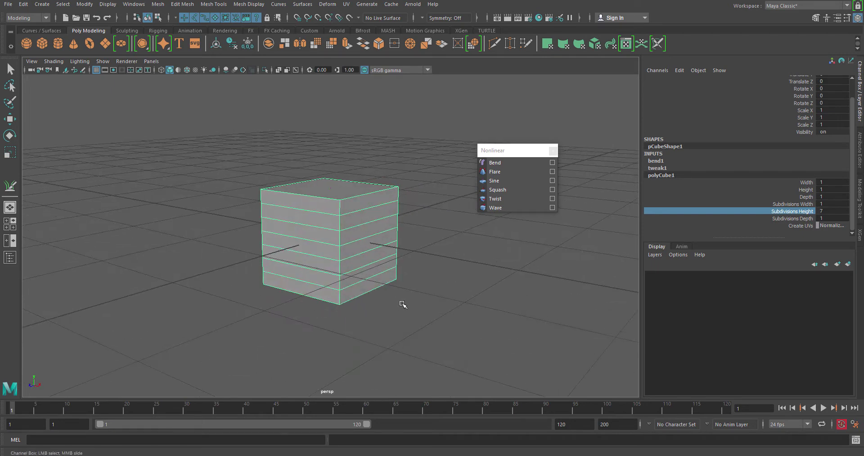
Bend the subdivided cube by raising the bend1 curvature to 34.377, and inspect the curved shape
click(654, 161)
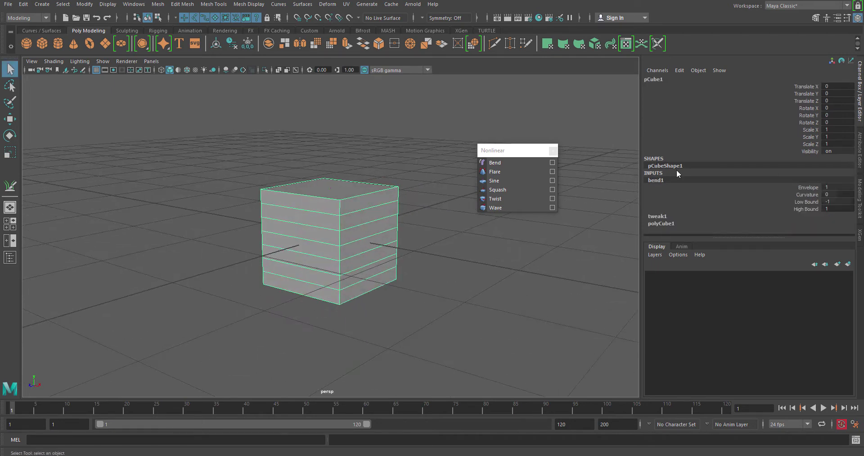
click(807, 195)
middle_drag(423, 306, 421, 306)
alt+drag(422, 306, 309, 218)
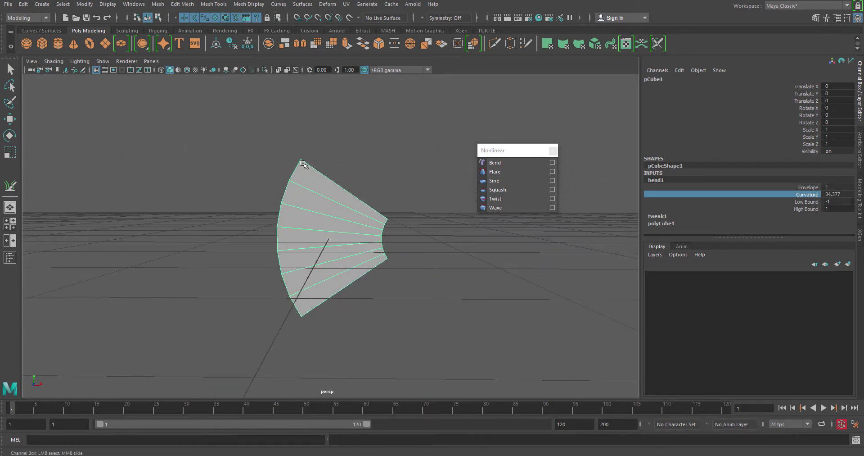
mouse_move(361, 319)
alt+mouse_down()
mouse_move(391, 321)
mouse_move(361, 319)
alt+mouse_up()
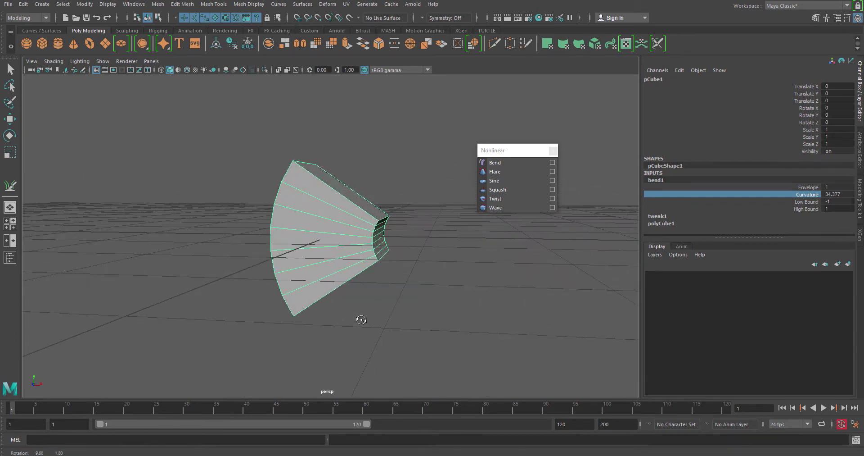
alt+drag(273, 234, 289, 225)
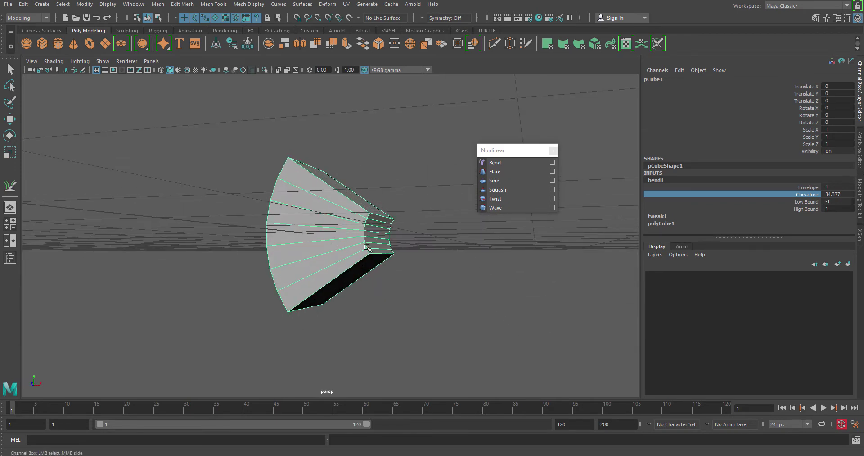
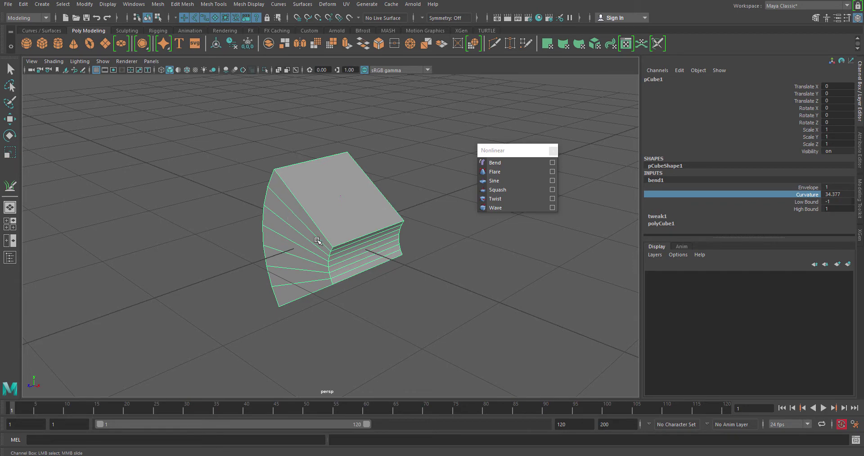
alt+drag(343, 255, 381, 252)
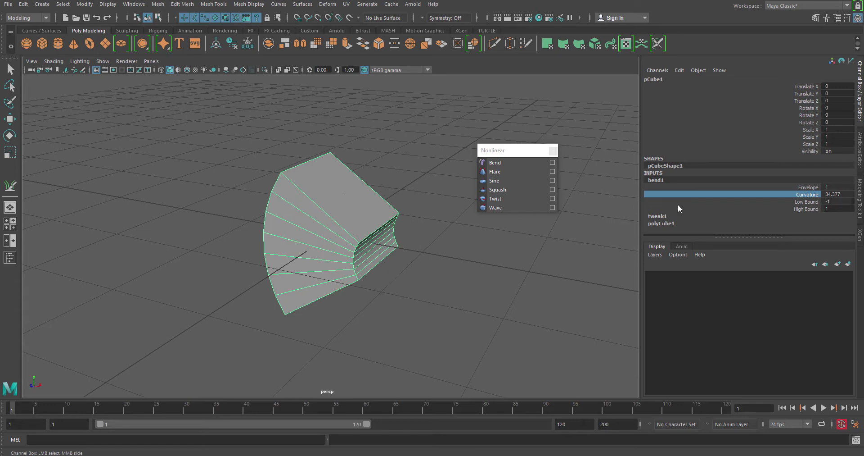
Delete the bent cube and create a new polygon cube at the origin
click(663, 222)
scroll(730, 195, down, 1)
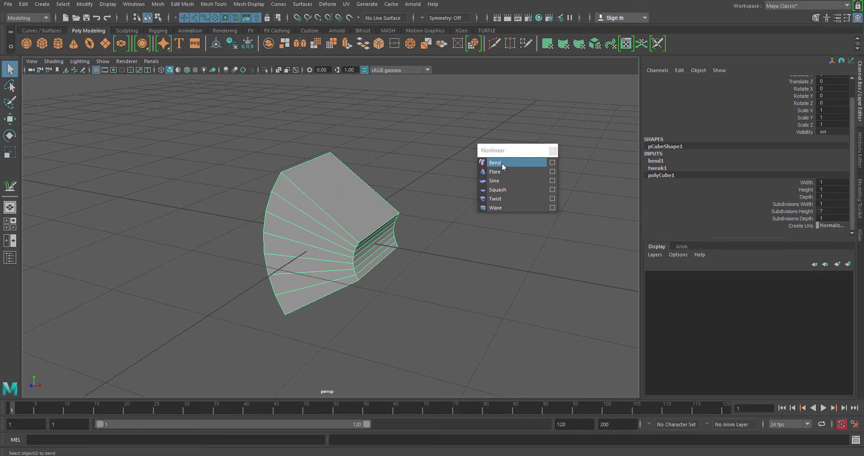
click(380, 320)
click(344, 225)
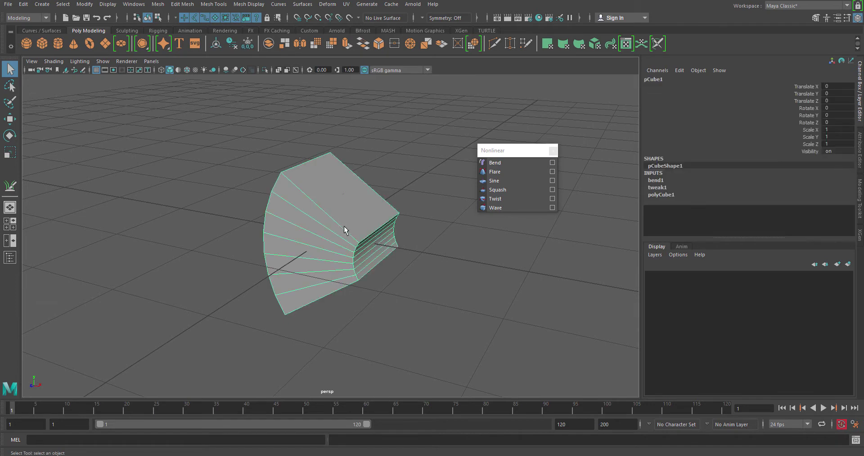
key(Delete)
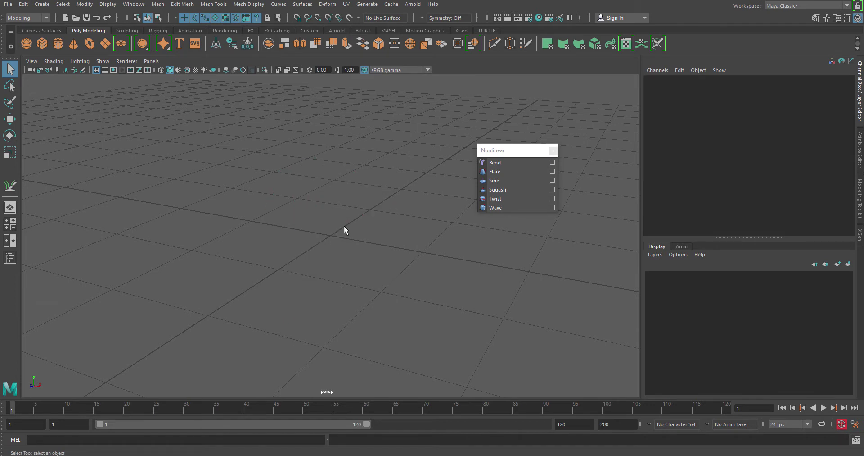
click(40, 45)
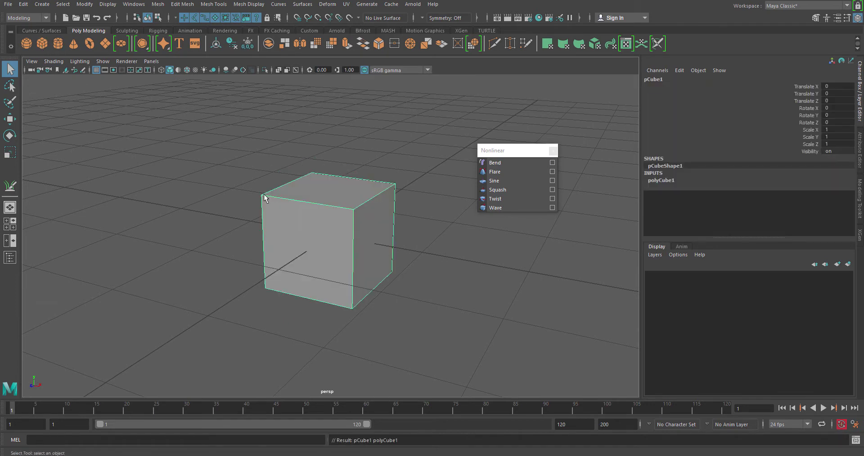
Stretch the new cube along its Y axis to a scale of about 4.14 to form a tall column
scroll(377, 230, down, 5)
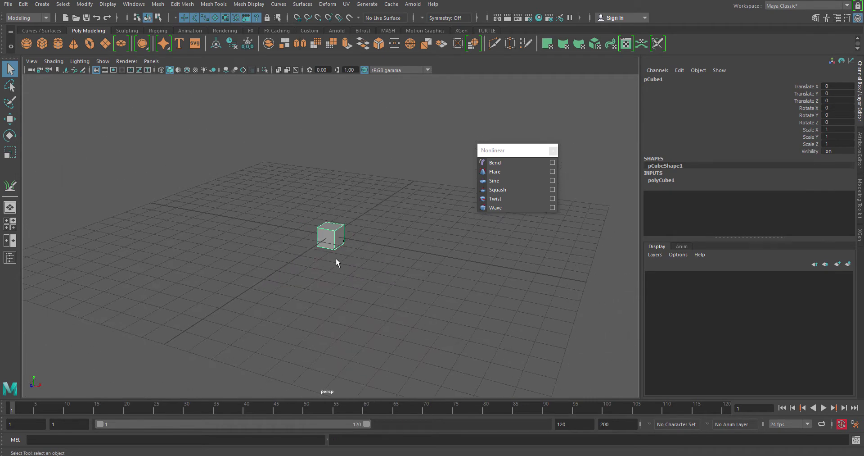
scroll(336, 258, up, 3)
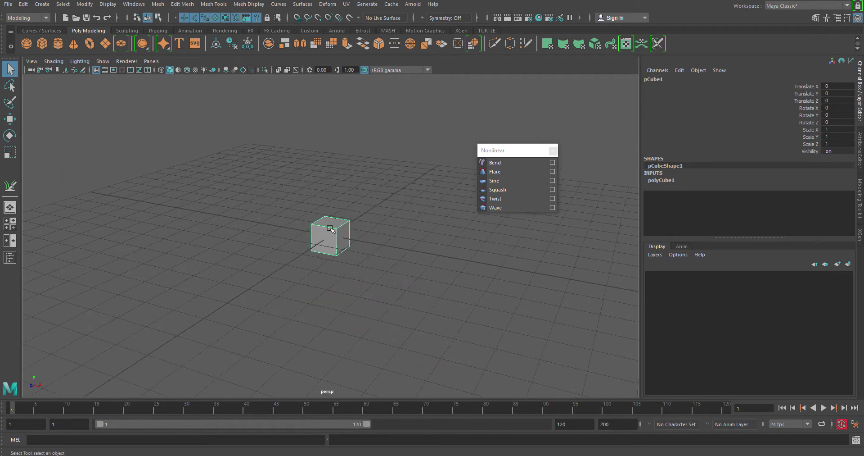
key(r)
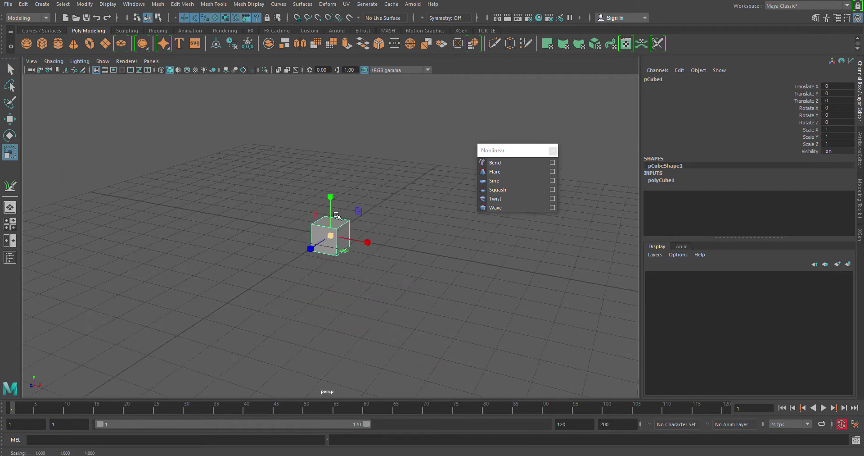
drag(331, 197, 339, 80)
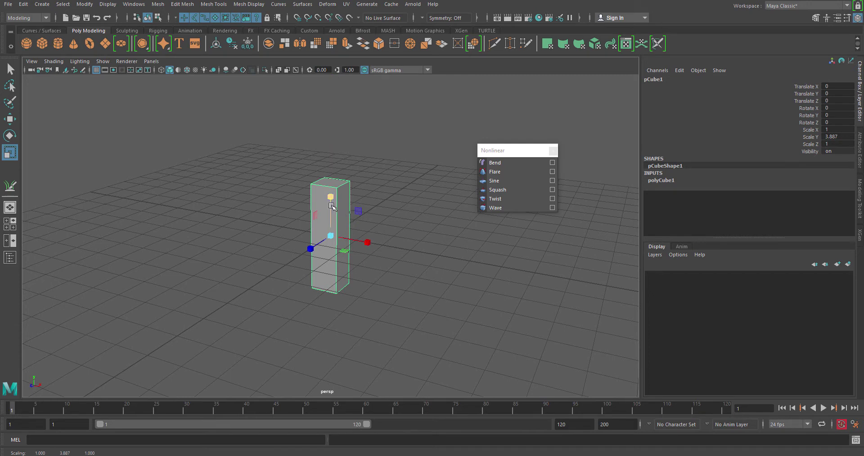
drag(331, 196, 332, 194)
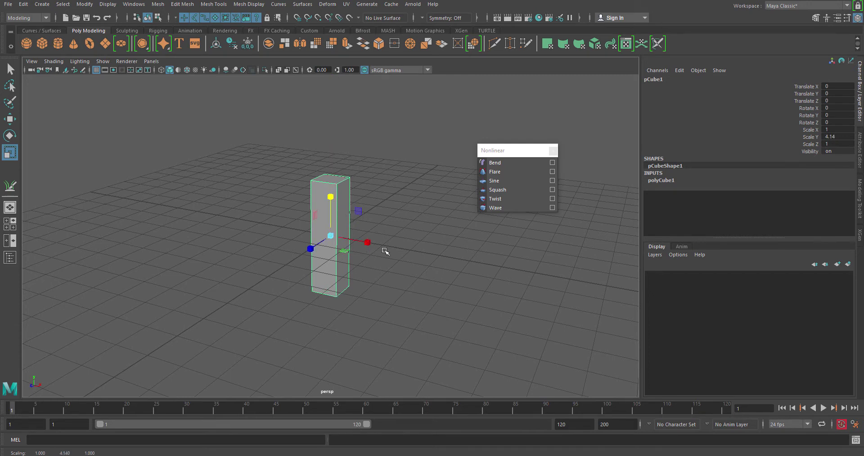
Apply a Bend deformer to the column and set its polyCube1 height subdivisions to 11
click(503, 161)
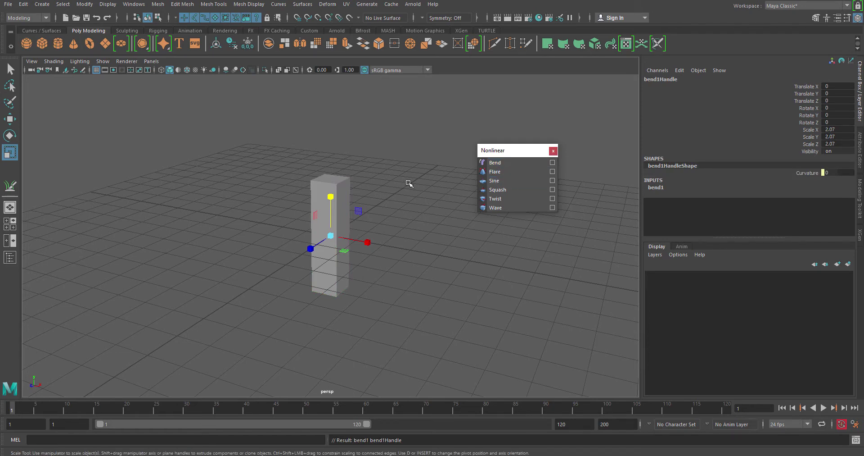
click(349, 184)
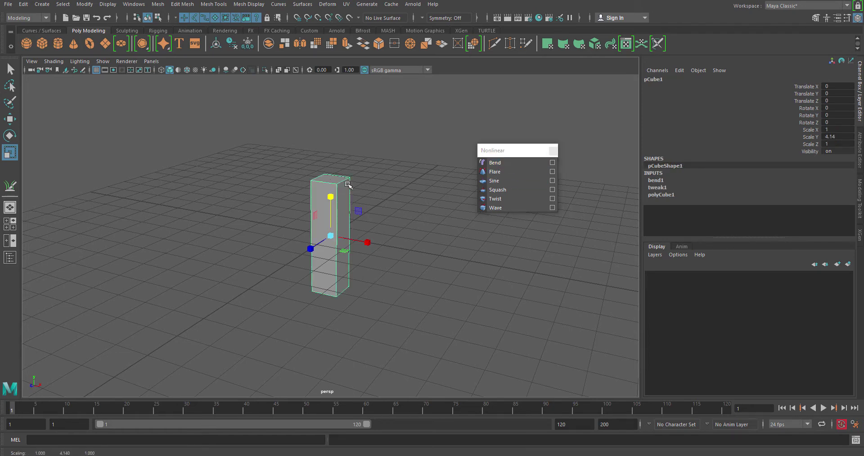
click(667, 195)
scroll(761, 175, down, 1)
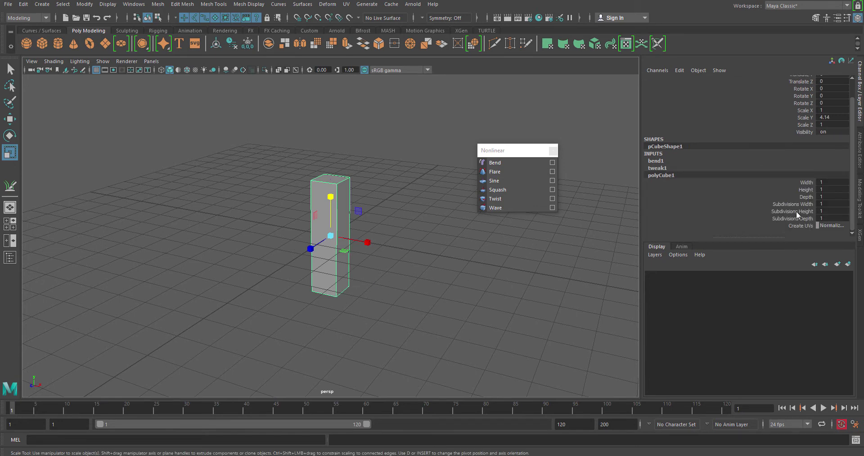
click(796, 213)
middle_drag(386, 314, 405, 323)
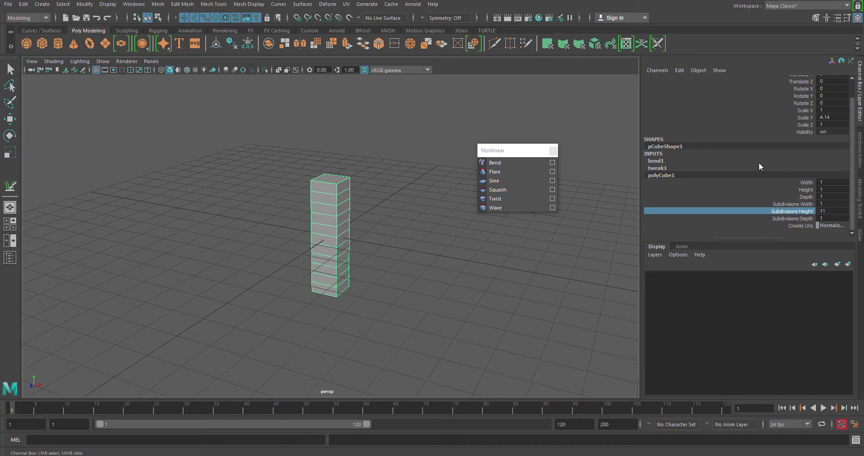
Raise the bend1 curvature interactively to about 88.236 so the column curves into a C shape
click(656, 161)
key(r)
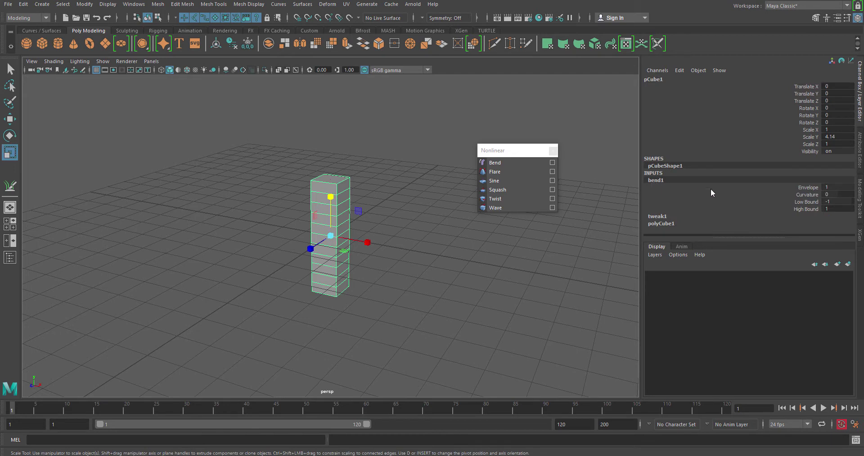
click(807, 194)
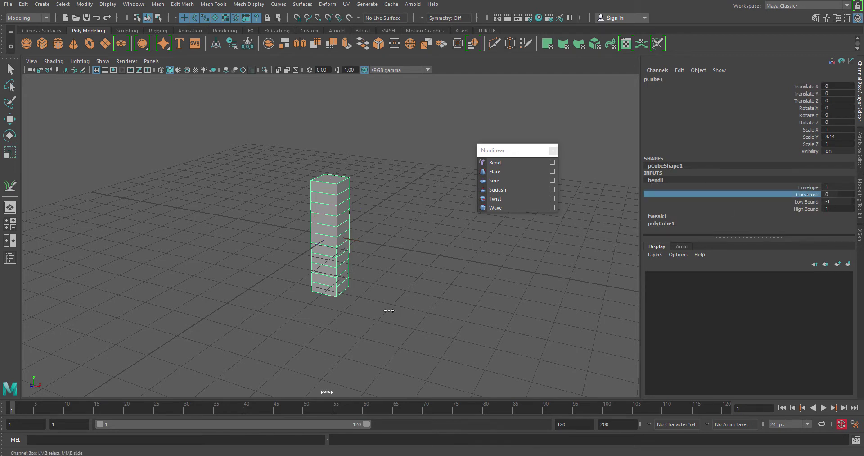
middle_drag(389, 310, 423, 318)
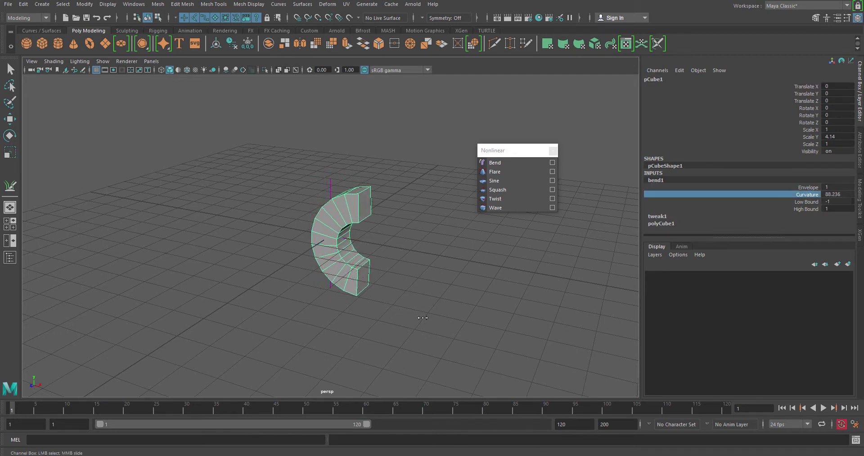
alt+drag(382, 338, 407, 336)
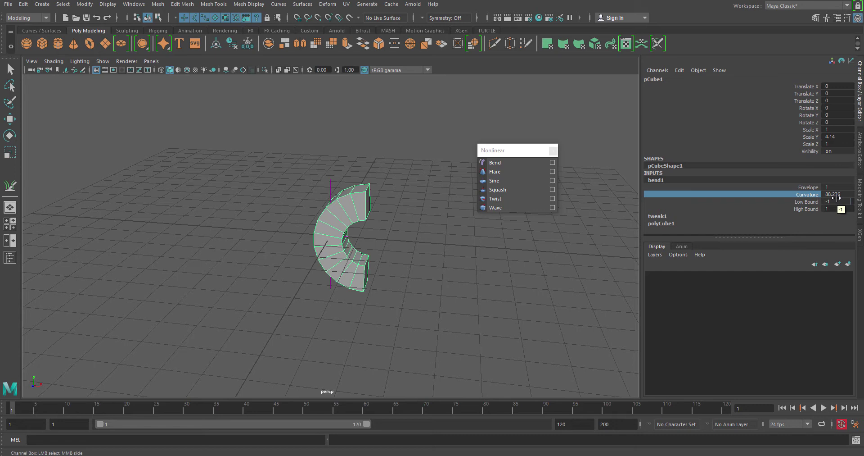
Raise the bent column's polyCube1 height subdivisions to 13
click(660, 223)
key(r)
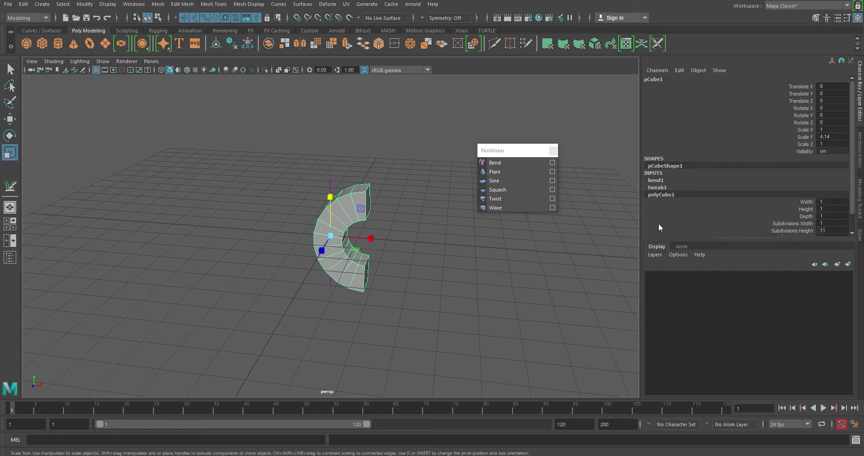
scroll(733, 197, down, 1)
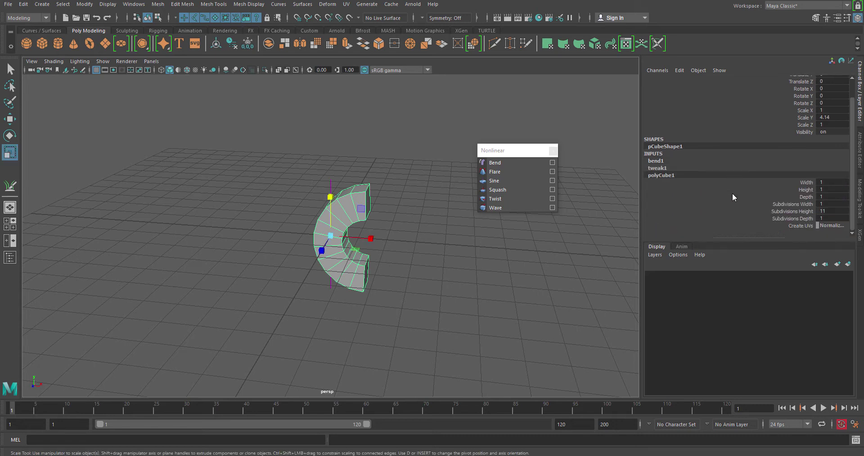
click(796, 210)
mouse_move(469, 265)
middle_down()
mouse_move(437, 276)
mouse_move(476, 279)
middle_up()
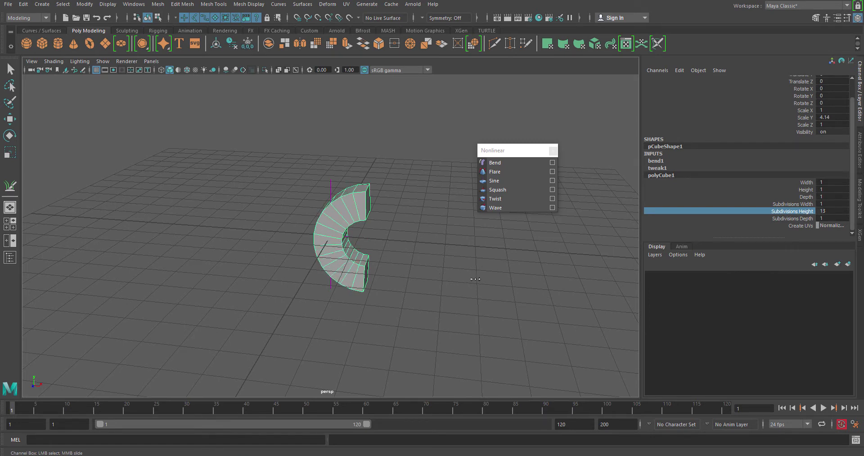
Examine the smoothness of the bent column from several angles with it deselected, and reselect it
alt+drag(426, 291, 456, 290)
click(459, 255)
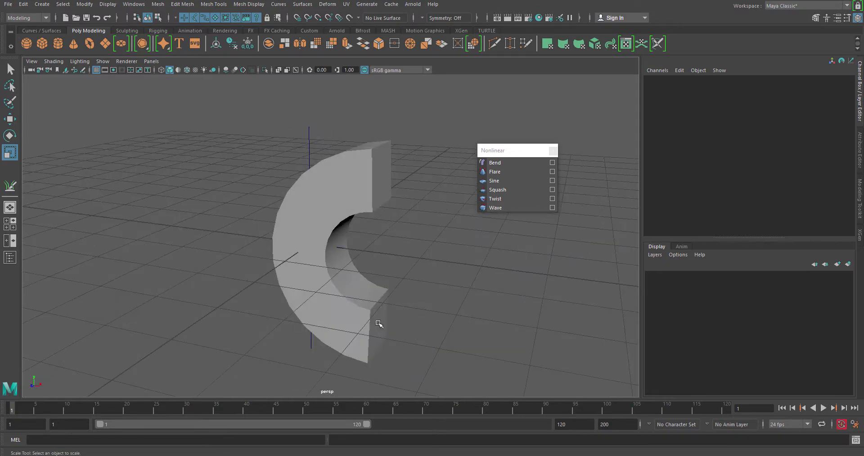
alt+drag(349, 264, 369, 332)
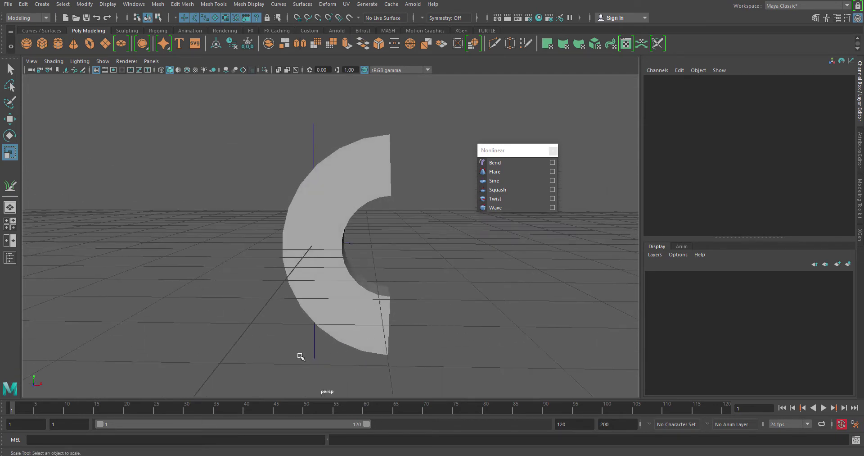
alt+drag(362, 333, 407, 339)
click(348, 337)
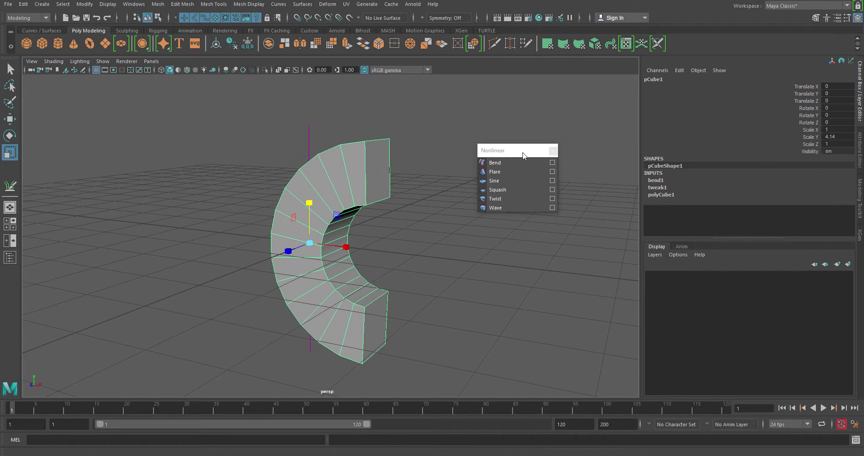
Move the floating Nonlinear menu away from the bent column and expand the column's bend1 attributes
drag(525, 153, 495, 118)
scroll(562, 275, down, 3)
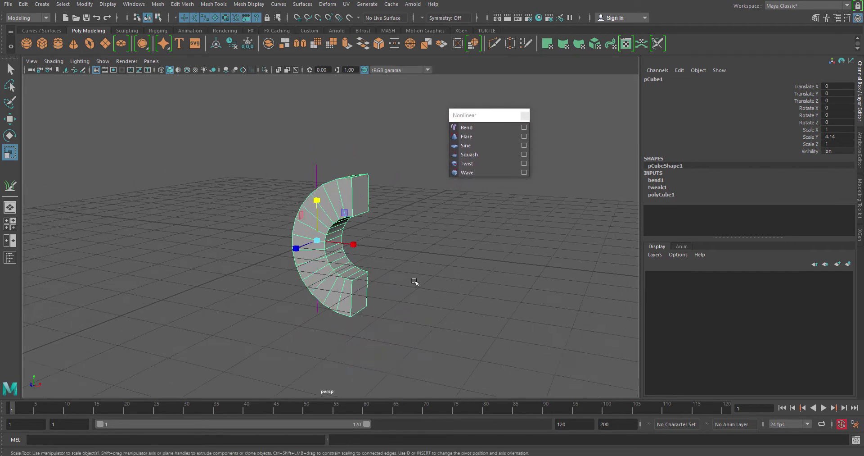
click(658, 180)
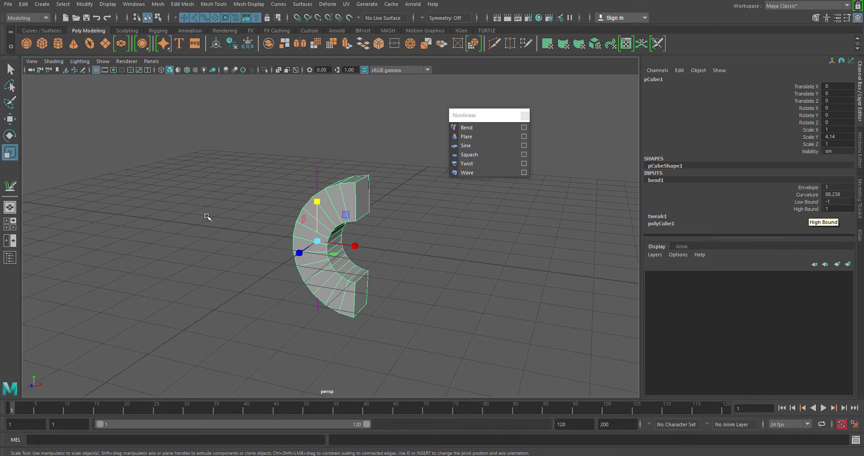
scroll(354, 260, up, 2)
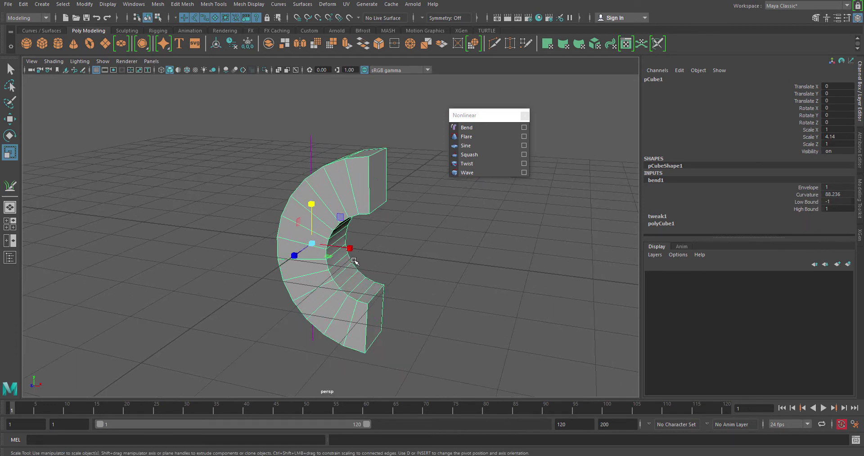
Switch the viewport to wireframe display and reselect the bent column
key(4)
click(410, 261)
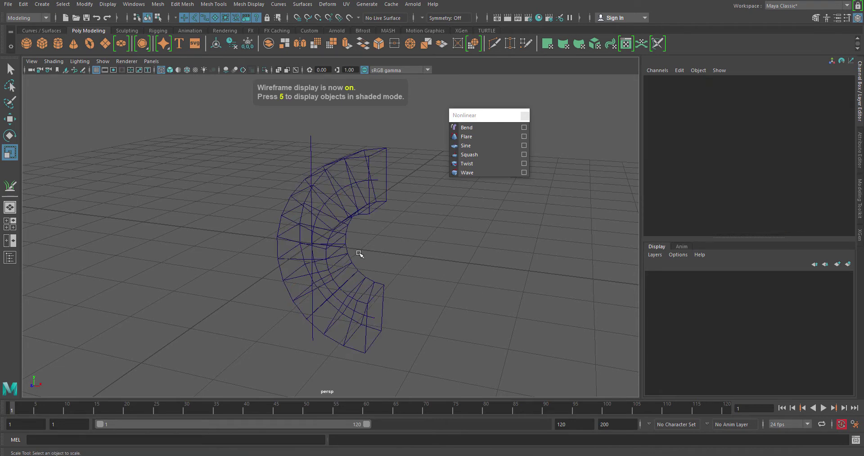
alt+drag(359, 253, 378, 253)
click(361, 160)
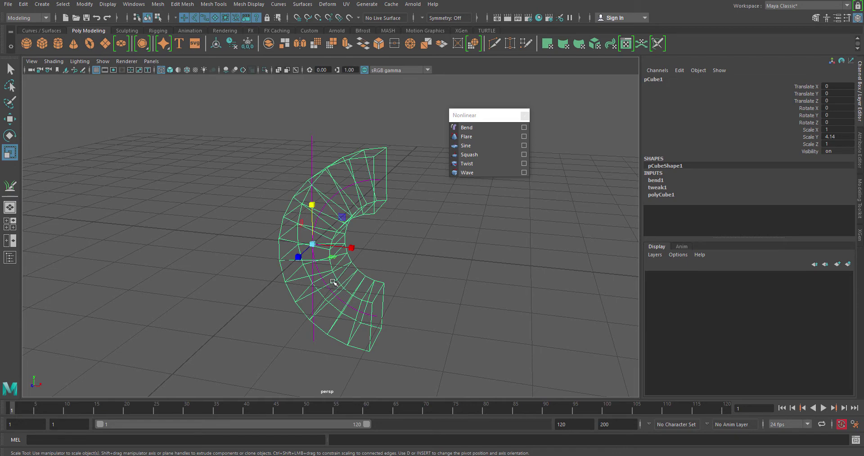
Move the column about 2.567 units along X away from the bend handle, and select the handle with its bend1 attributes expanded
key(w)
drag(357, 252, 499, 267)
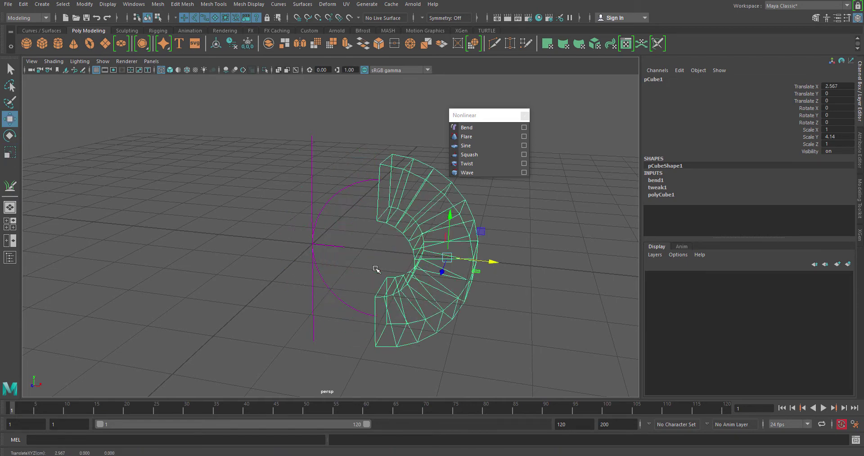
alt+drag(378, 264, 367, 260)
drag(300, 228, 347, 286)
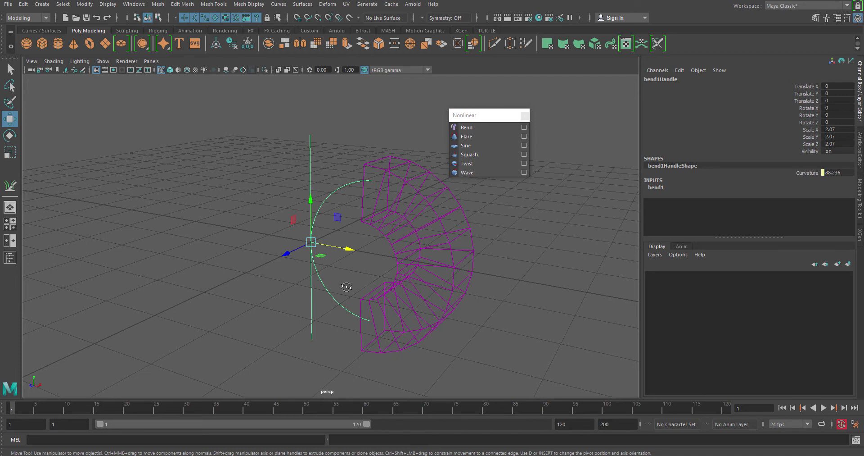
alt+drag(346, 286, 317, 249)
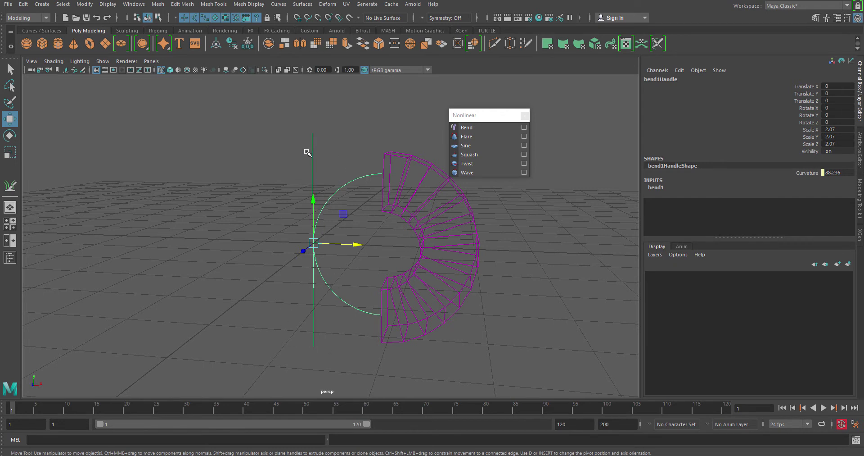
click(654, 187)
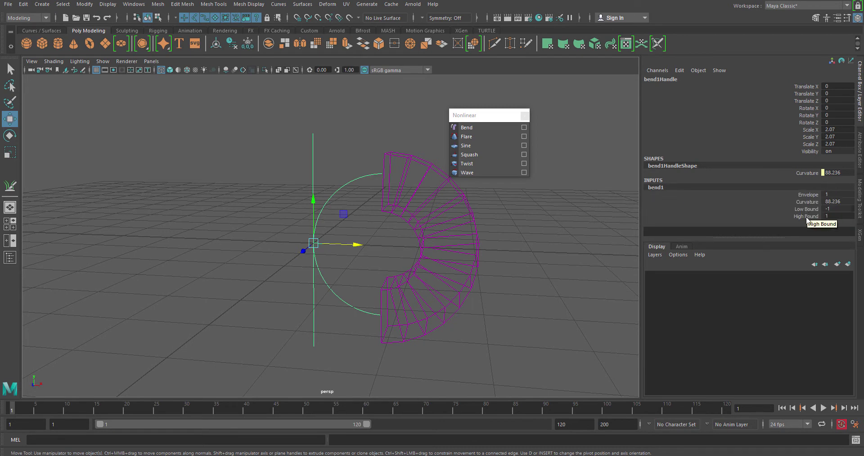
Undo the column's move along X away from the bend handle
click(474, 273)
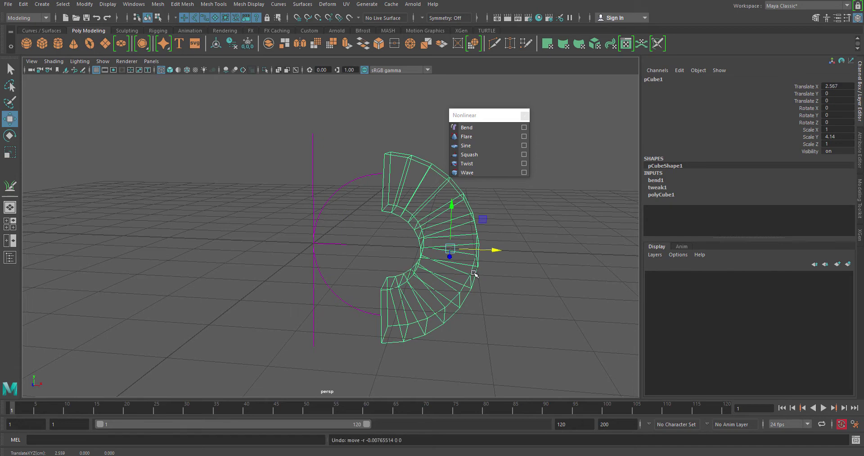
key(ctrl+z)
key(ctrl+z)
key(ctrl+z)
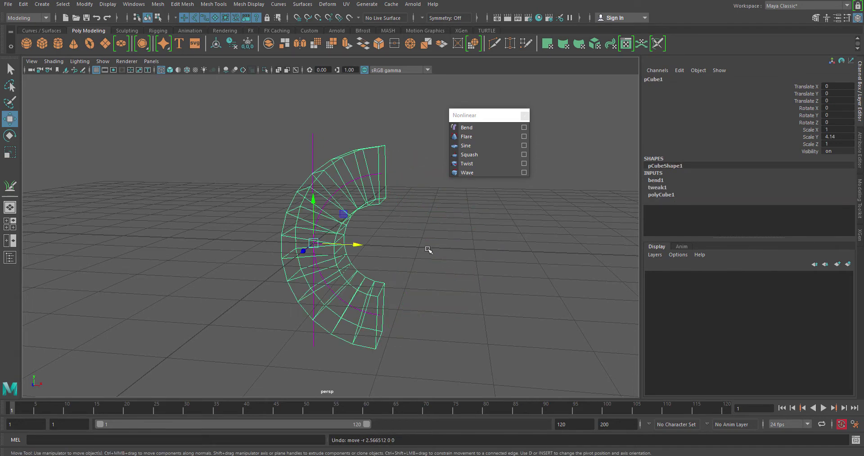
key(ctrl+z)
Select the bend handle, expand its bend1 attributes, and set the Low Bound to 0
click(315, 342)
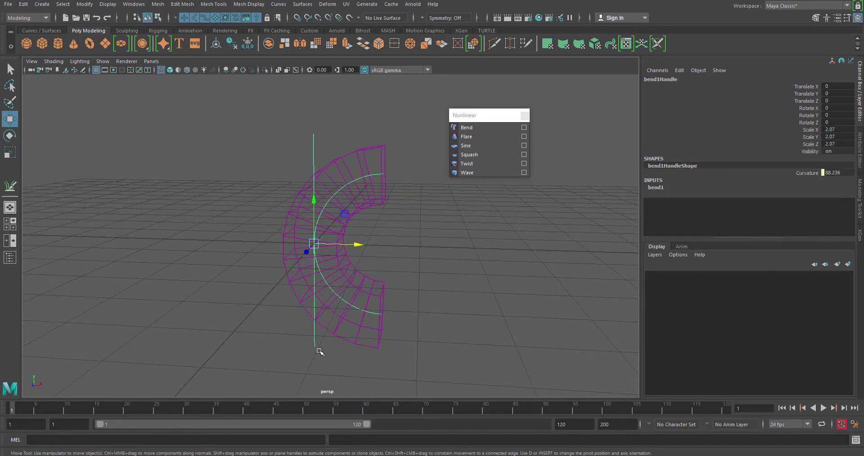
click(656, 187)
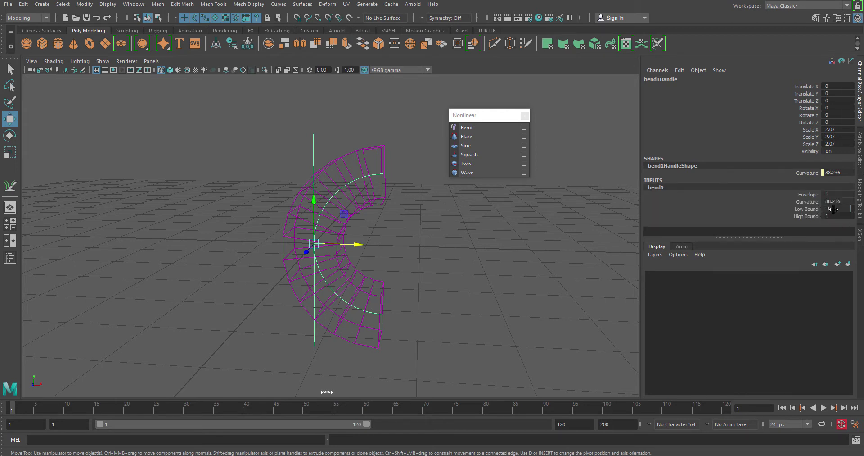
double_click(833, 209)
text(0)
key(Return)
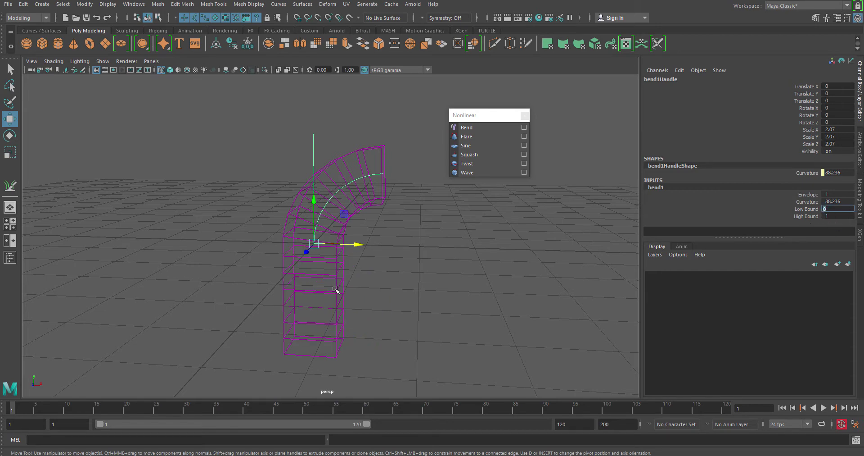
Deselect the bend handle and switch the viewport to shaded display
mouse_move(388, 290)
alt+mouse_down()
mouse_move(399, 276)
mouse_move(382, 276)
mouse_move(370, 291)
alt+mouse_up()
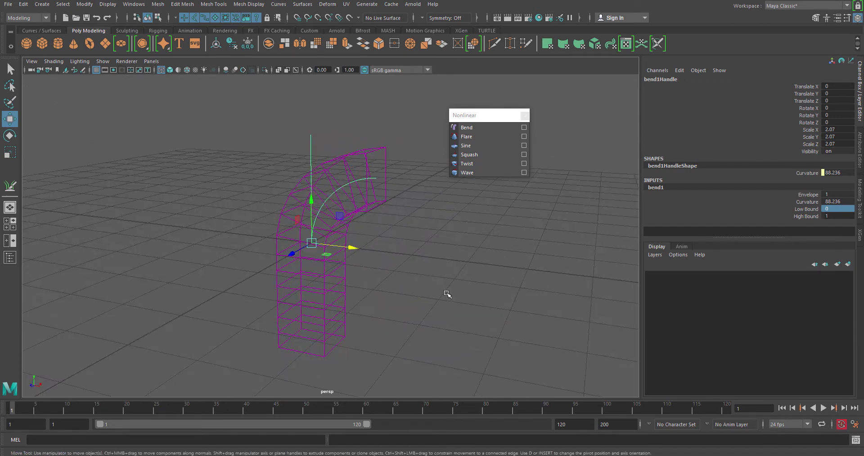
click(448, 294)
key(5)
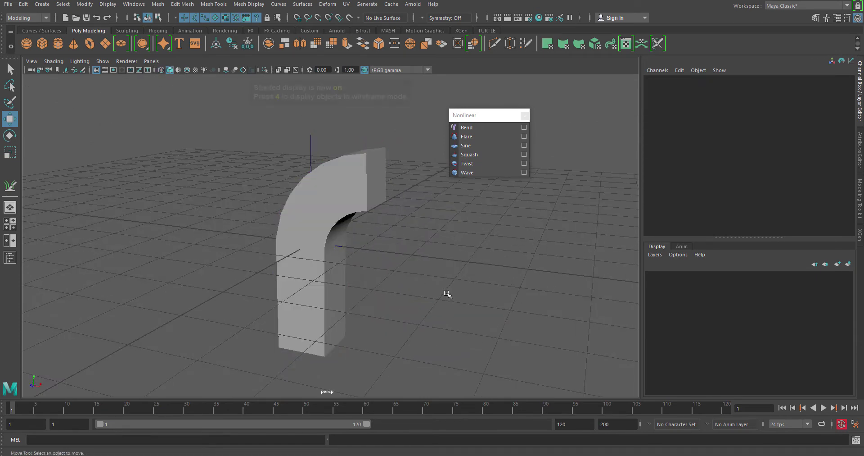
Examine the column's bent upper half and straight lower half from several angles
mouse_move(359, 291)
alt+mouse_down()
mouse_move(372, 289)
mouse_move(334, 287)
mouse_move(367, 289)
mouse_move(303, 265)
alt+mouse_up()
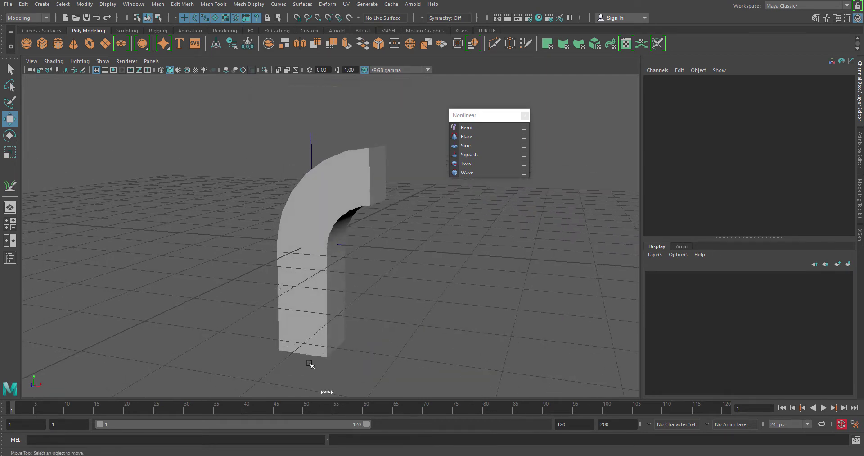
alt+drag(339, 276, 384, 262)
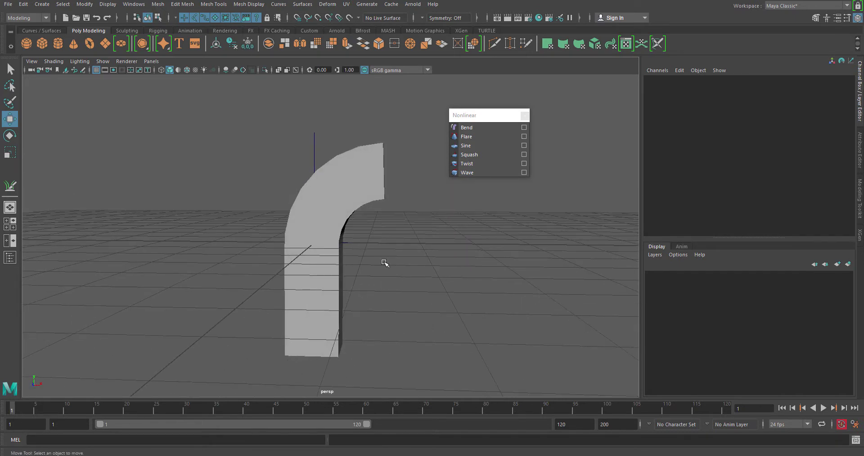
alt+drag(386, 262, 363, 279)
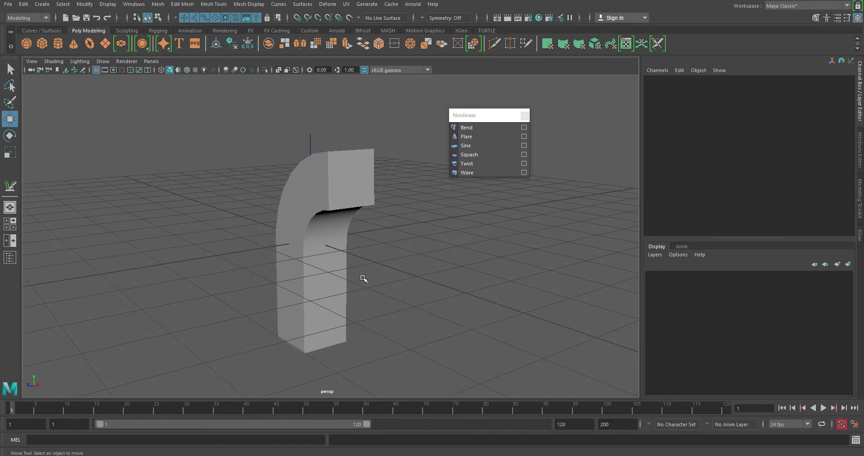
alt+drag(372, 293, 391, 294)
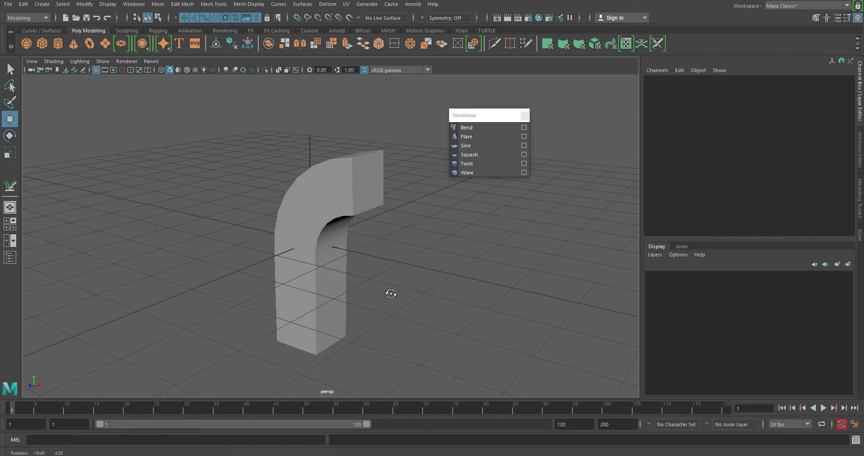
alt+drag(385, 295, 414, 288)
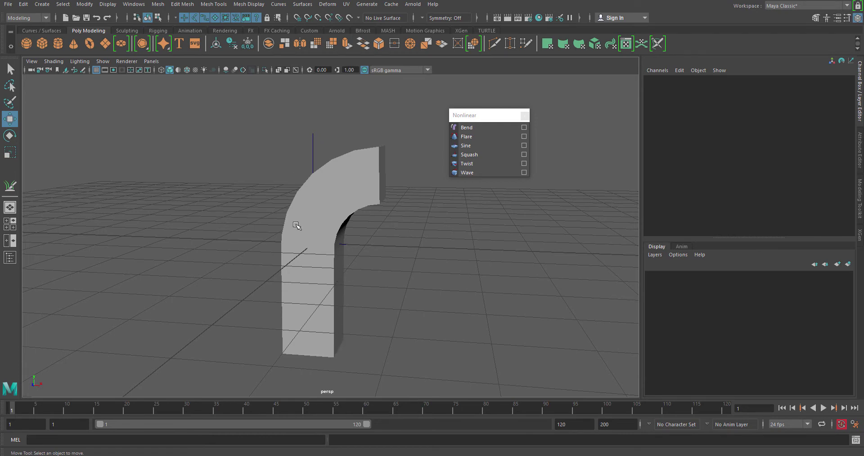
alt+drag(322, 257, 366, 232)
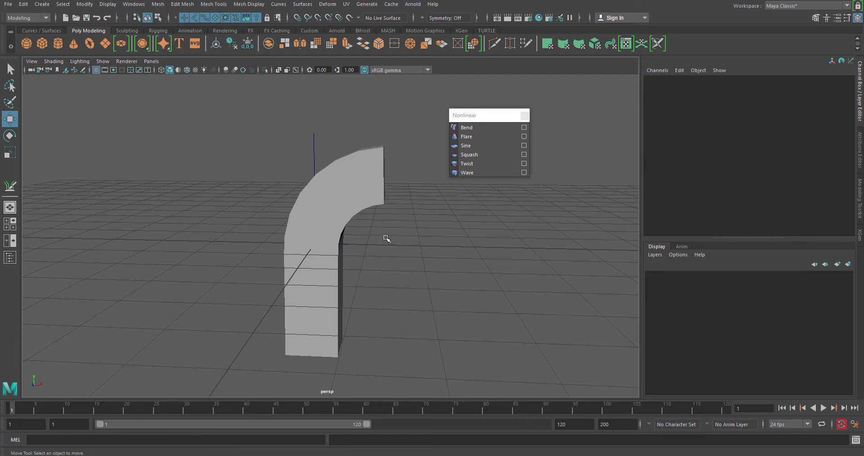
alt+drag(380, 266, 336, 269)
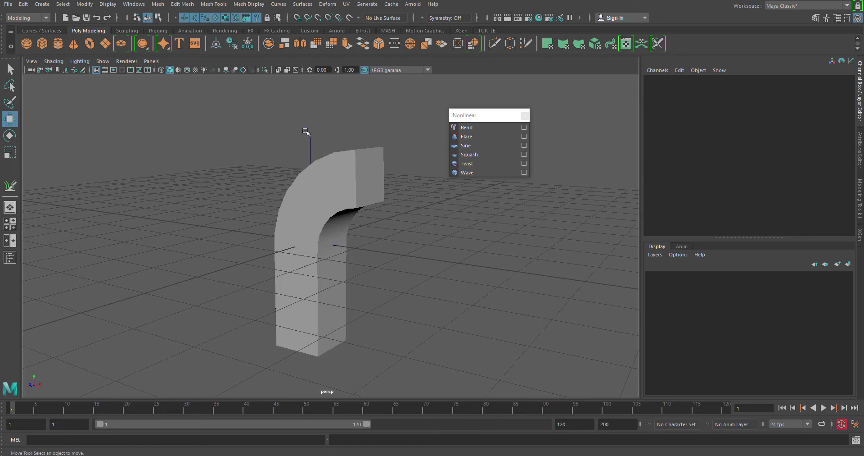
Select the bend handle and inspect its bend1 settings in the Channel Box and the Attribute Editor
drag(306, 131, 321, 147)
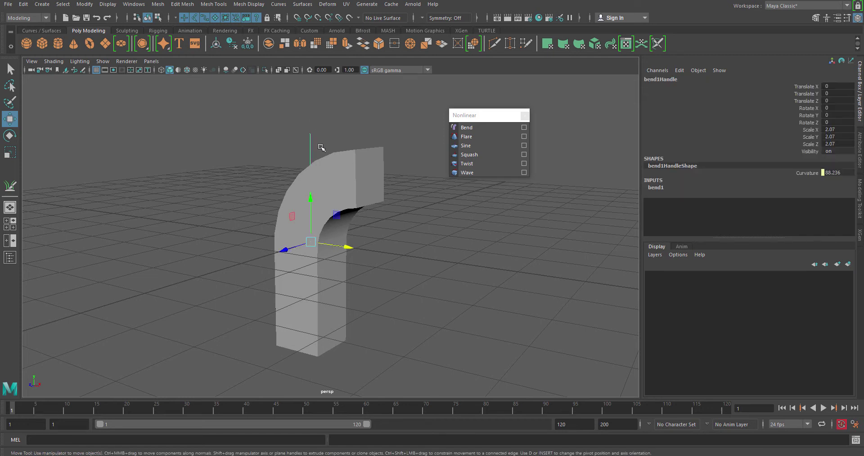
click(656, 187)
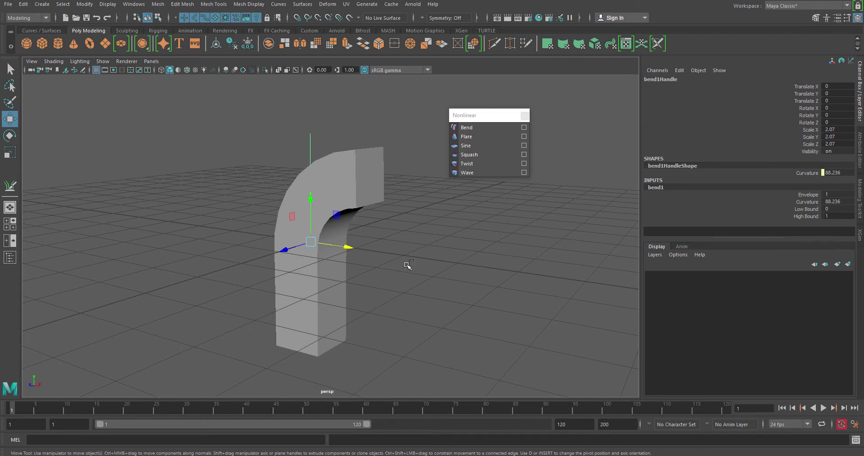
key(ctrl+a)
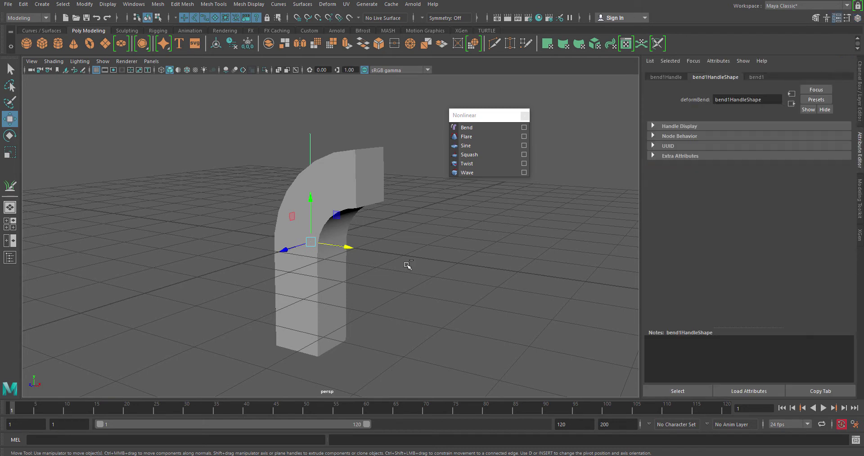
click(757, 77)
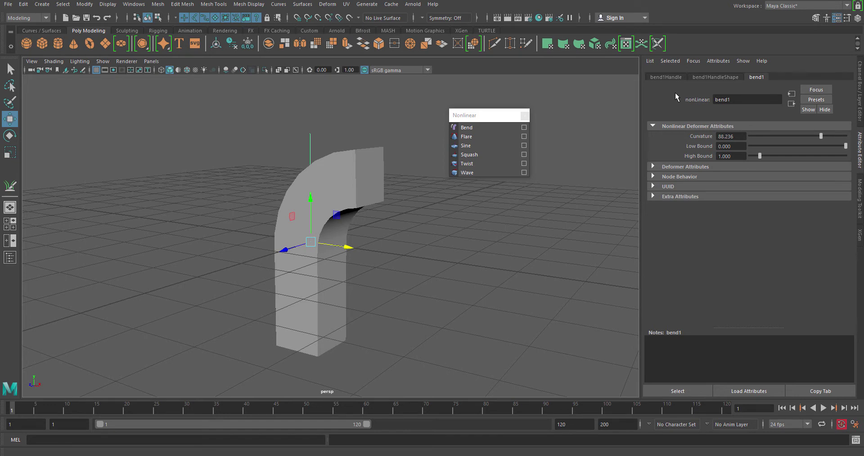
key(ctrl+a)
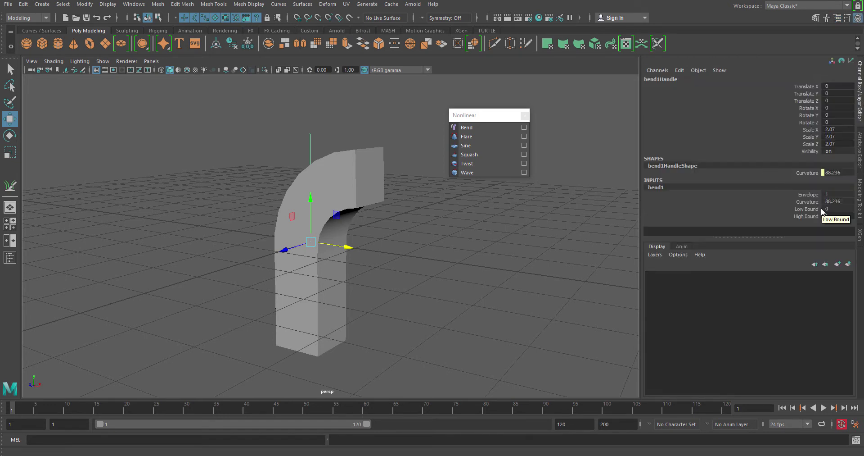
Slide the bend1 Envelope down to 0 and back up to 1
click(810, 195)
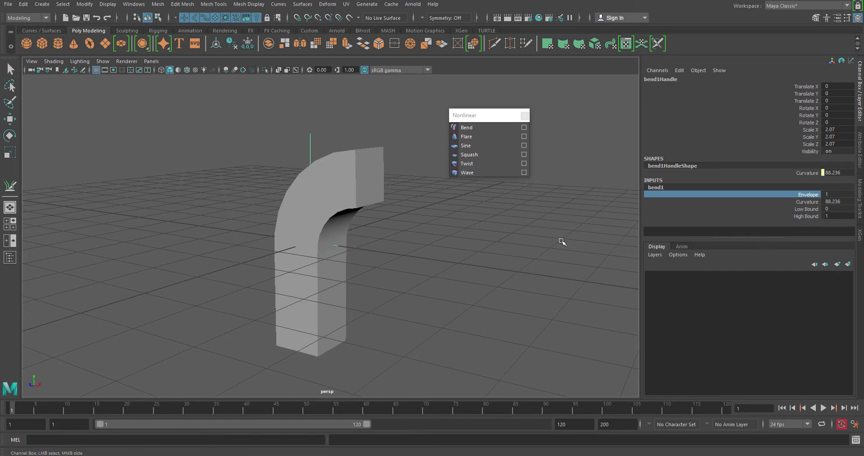
middle_drag(562, 241, 553, 247)
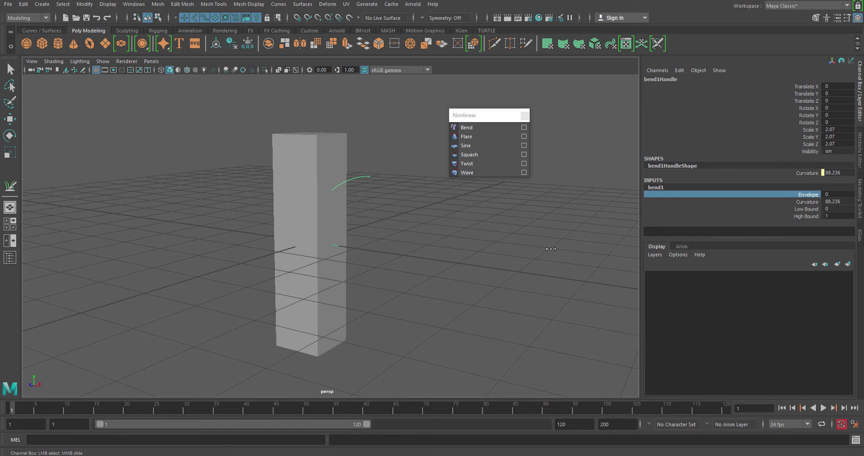
middle_drag(554, 248, 559, 249)
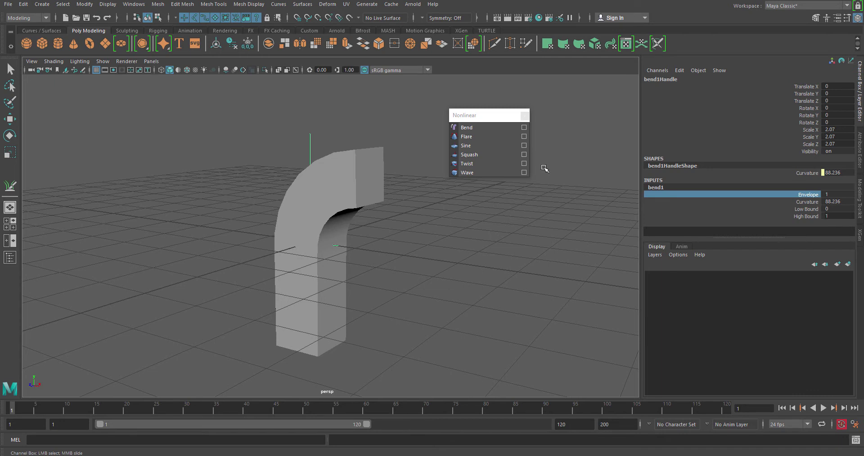
Select the bend handle above the column and delete it
click(347, 203)
key(w)
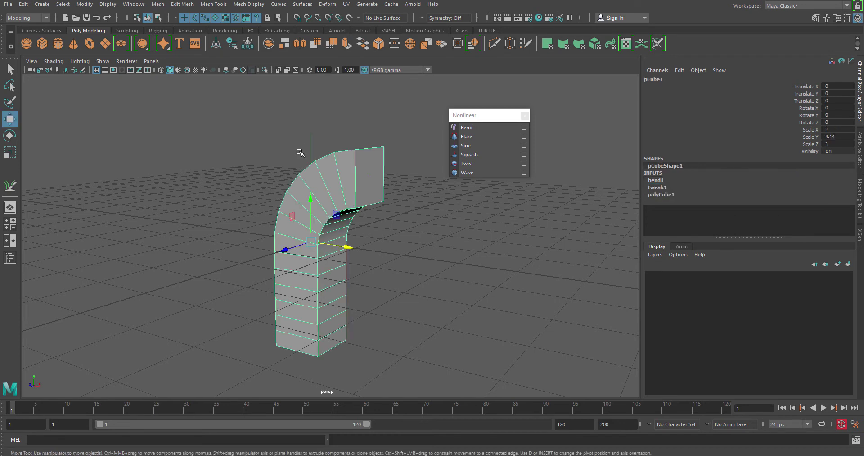
drag(299, 126, 319, 149)
key(Delete)
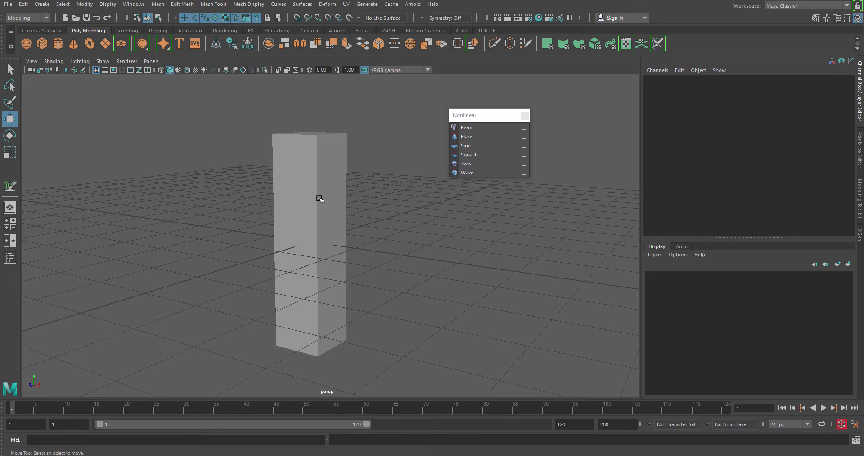
Undo the deletion of the column's bend handle
click(320, 203)
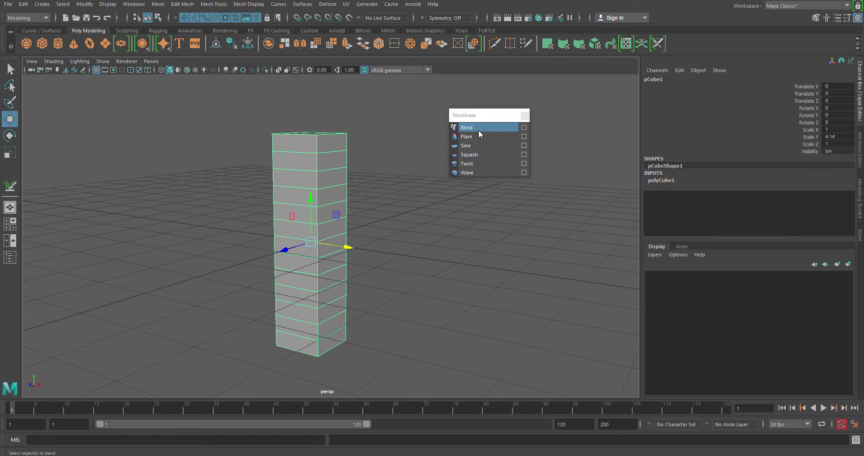
mouse_move(344, 207)
alt+mouse_down()
mouse_move(359, 212)
mouse_move(333, 208)
alt+mouse_up()
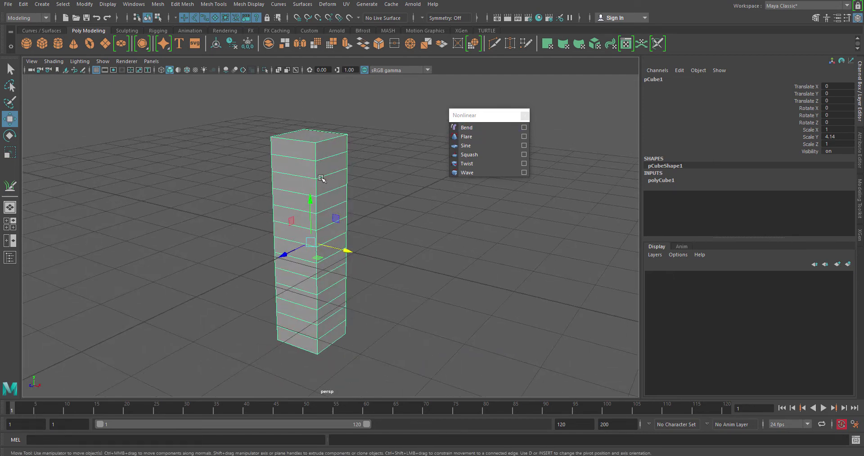
key(g)
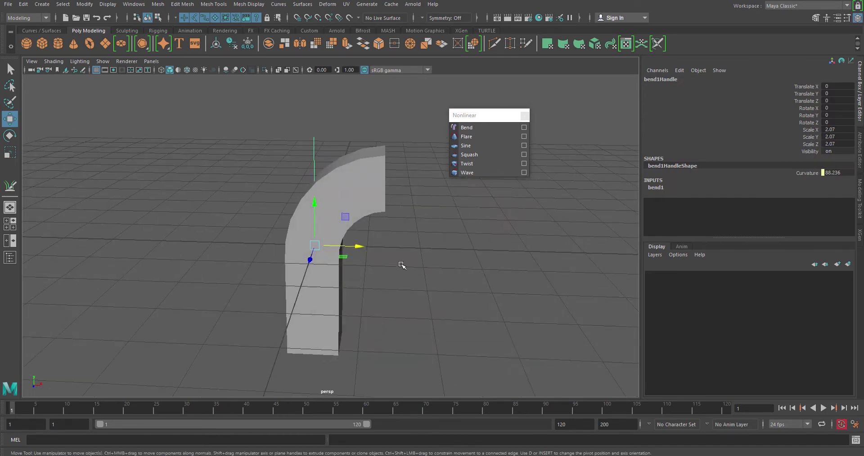
Move only the column about 4.04 units along X away from the bend handle, and undo the move
alt+drag(371, 269, 362, 202)
click(364, 195)
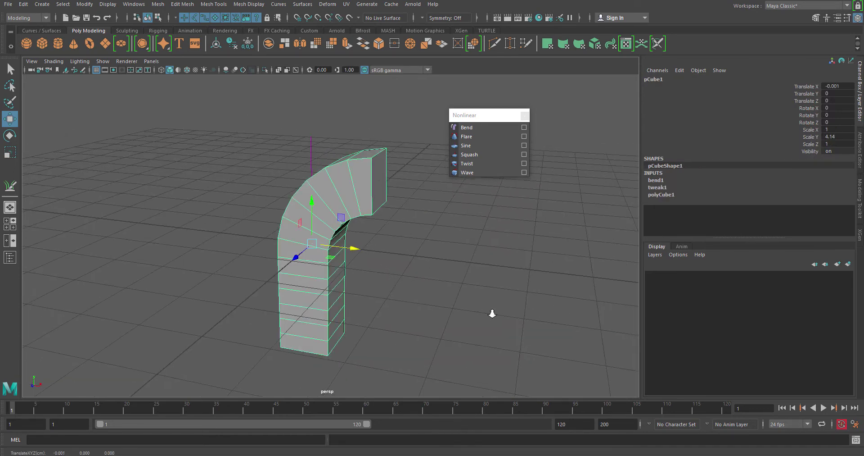
alt+right_drag(494, 312, 360, 242)
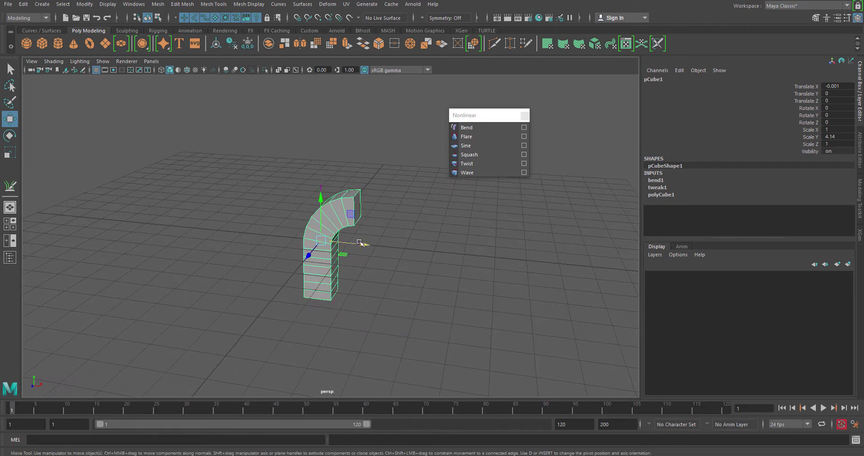
drag(360, 243, 485, 256)
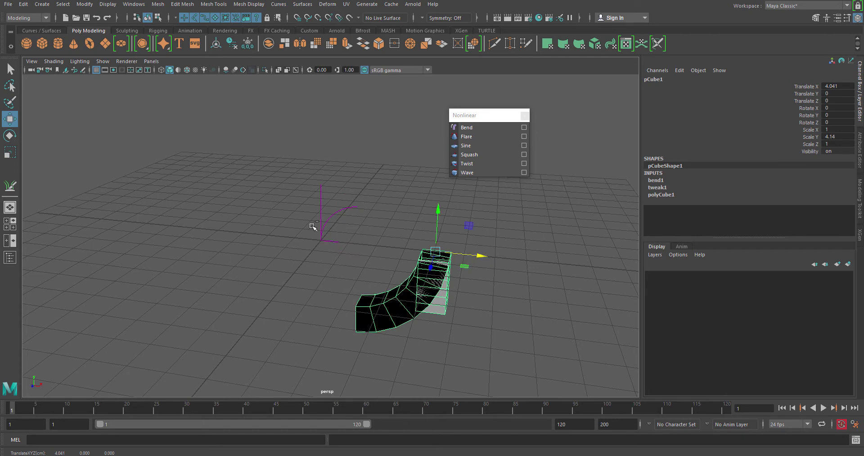
key(ctrl+z)
Move the column and bend handle together about 4.887 units along X, undo the move, and clear the selection
drag(295, 170, 330, 209)
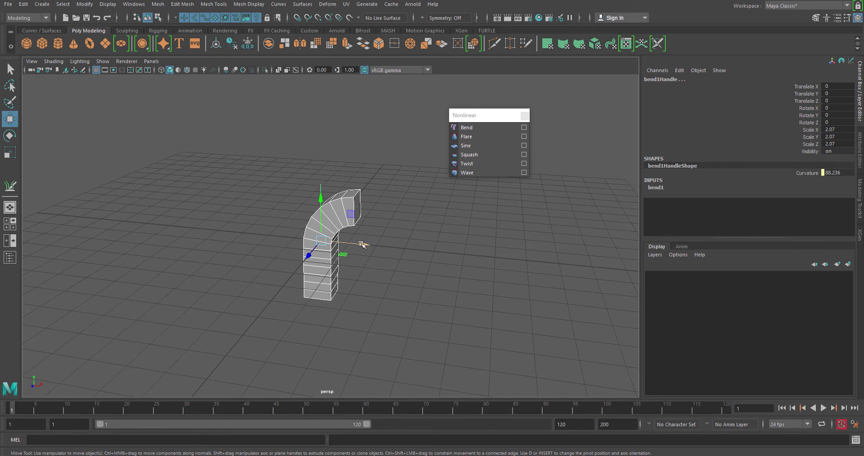
drag(362, 244, 506, 261)
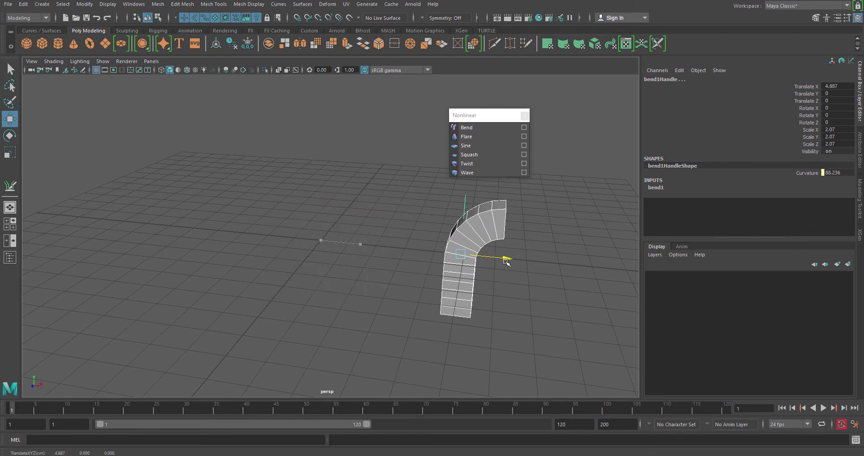
key(ctrl+z)
click(433, 269)
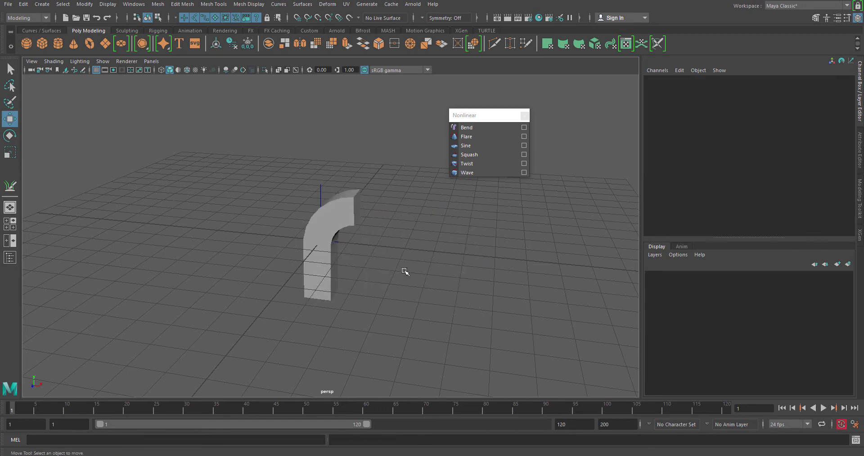
Select the bent column and delete its construction history
drag(303, 170, 326, 194)
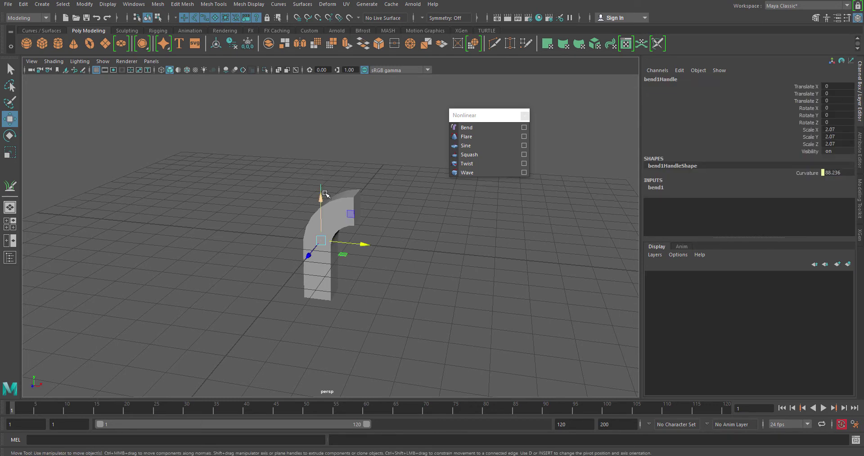
click(357, 192)
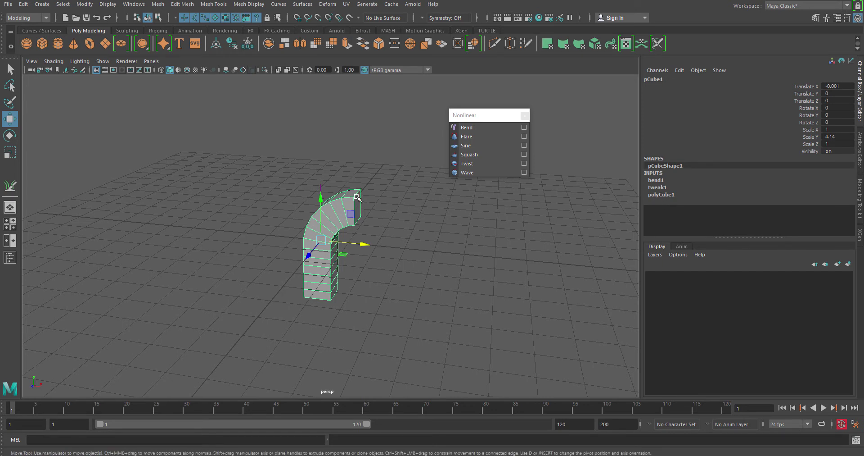
click(24, 5)
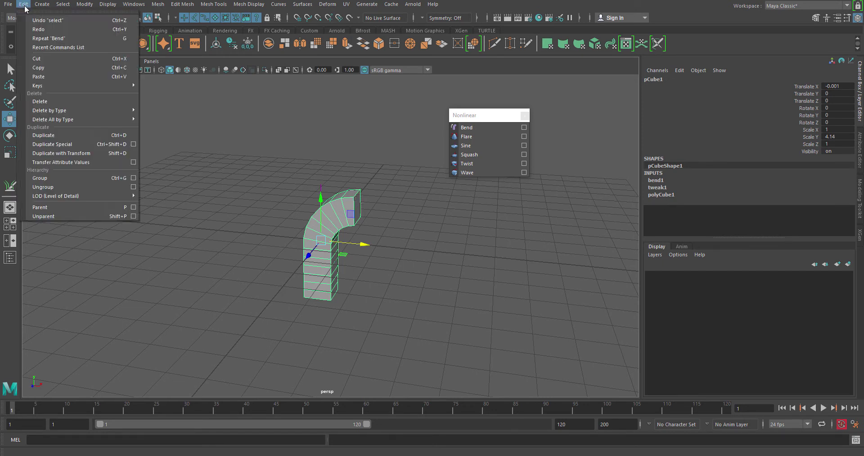
mouse_move(93, 110)
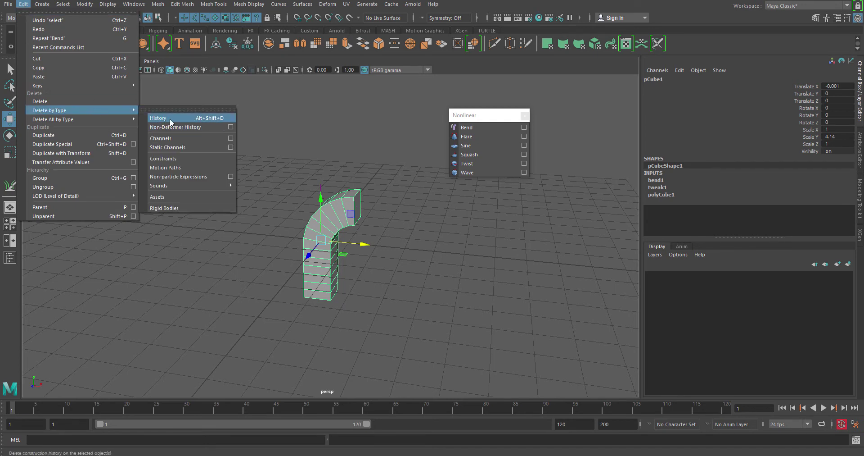
click(216, 119)
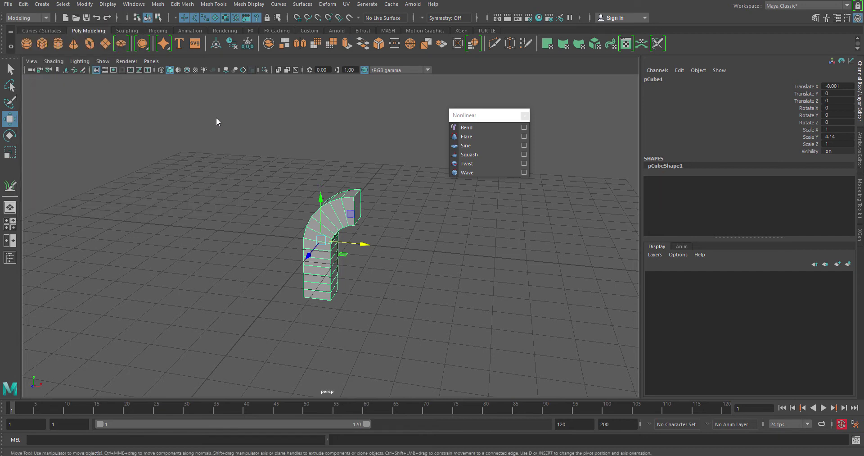
Move the bent column about 2.946 units along X, and undo the move
click(450, 328)
click(314, 211)
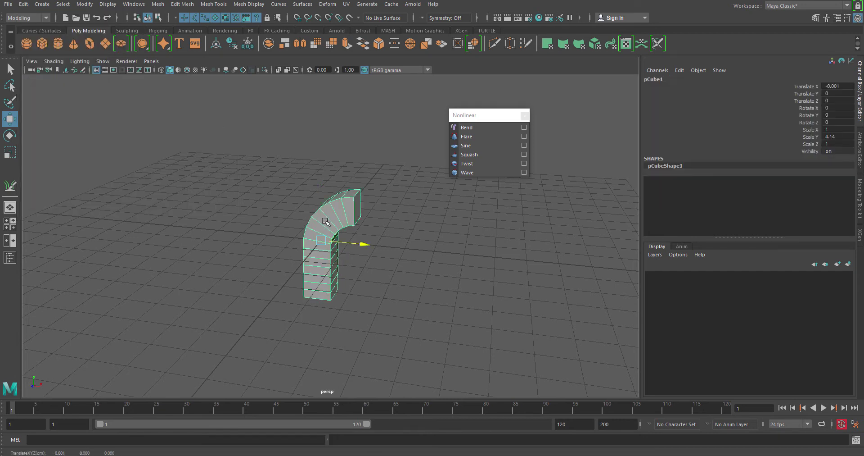
drag(363, 244, 451, 282)
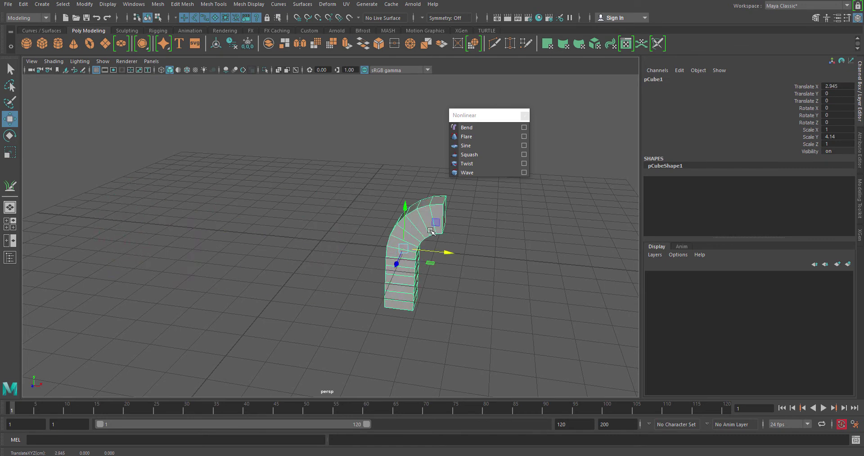
alt+drag(432, 285, 435, 273)
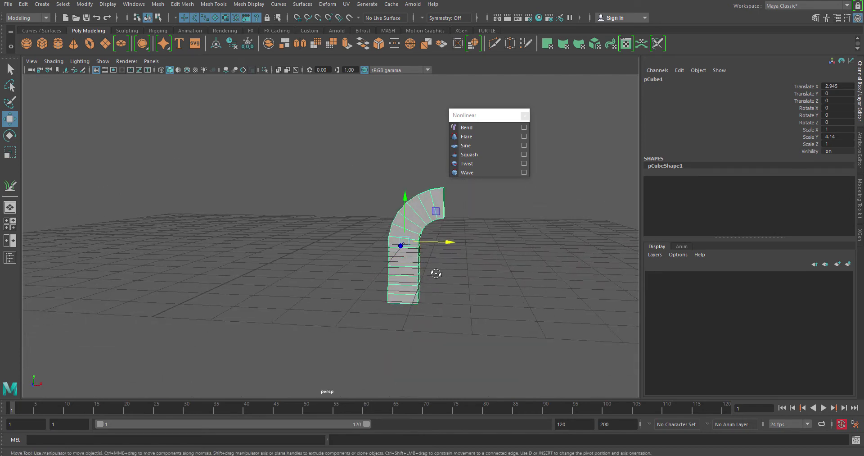
key(ctrl+z)
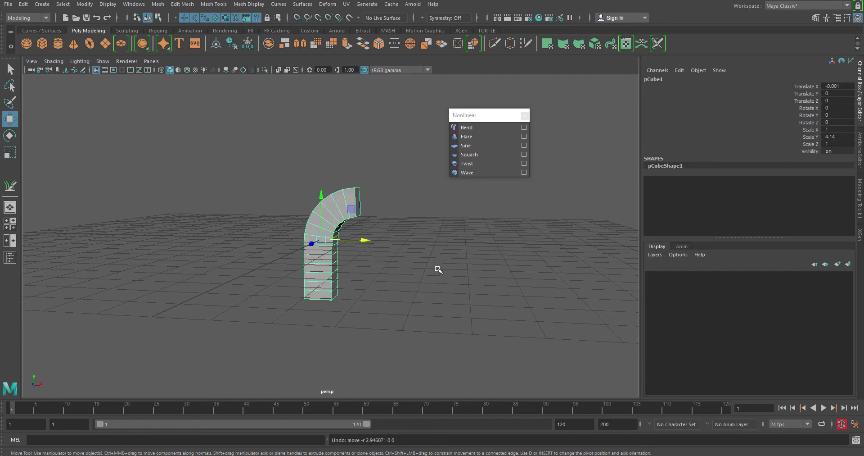
alt+drag(437, 270, 411, 264)
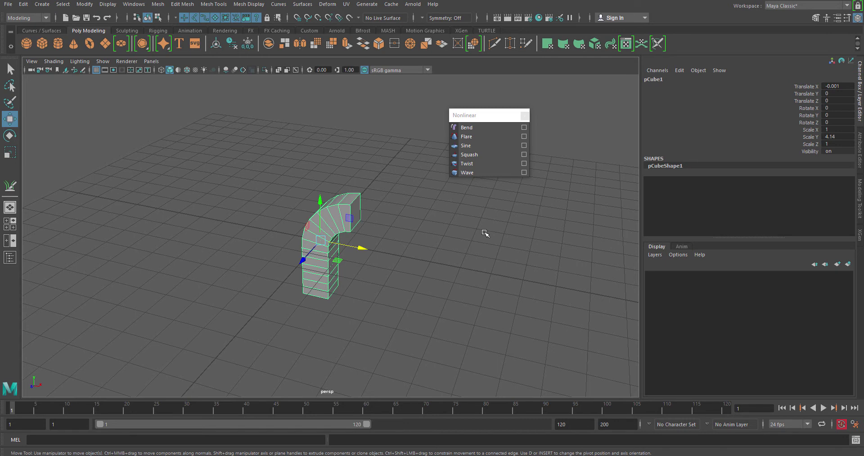
Undo the column's history deletion and delete its bend handle
key(ctrl+z)
alt+drag(373, 237, 315, 189)
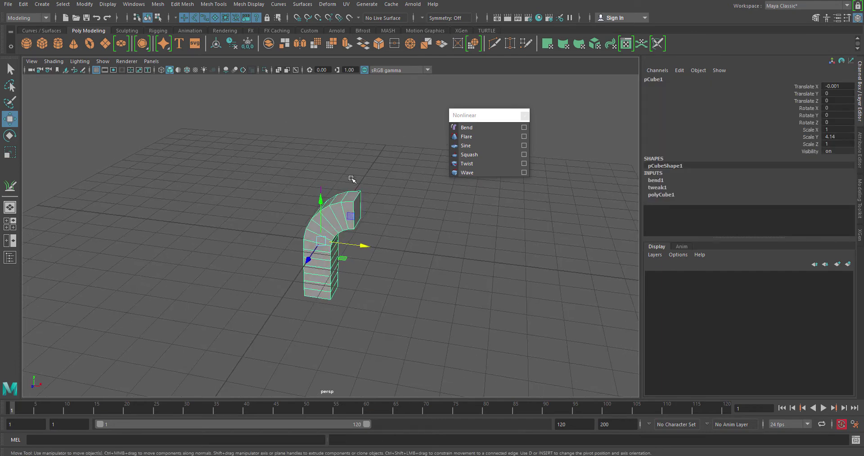
click(276, 195)
alt+right_drag(276, 195, 407, 188)
click(328, 164)
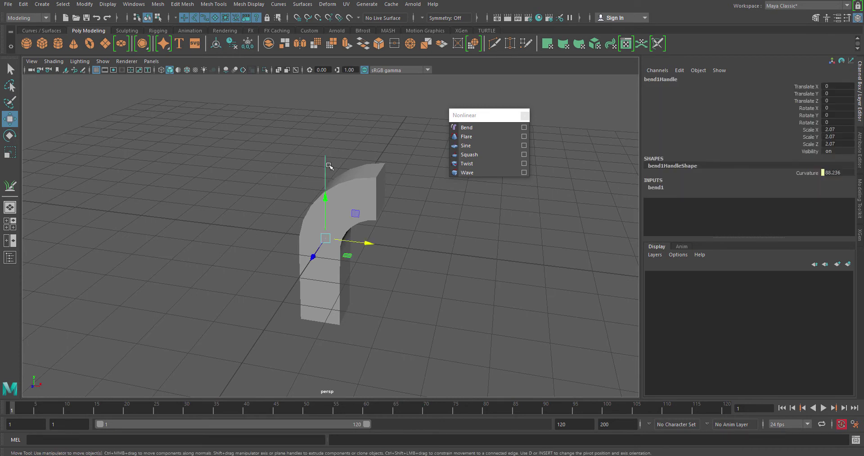
key(Delete)
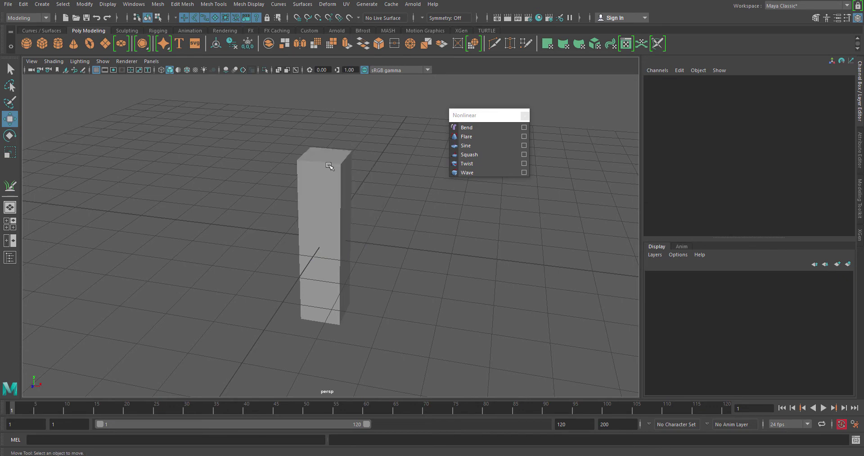
Apply a nonlinear Twist deformer to the column and show the twist's input attributes
click(329, 166)
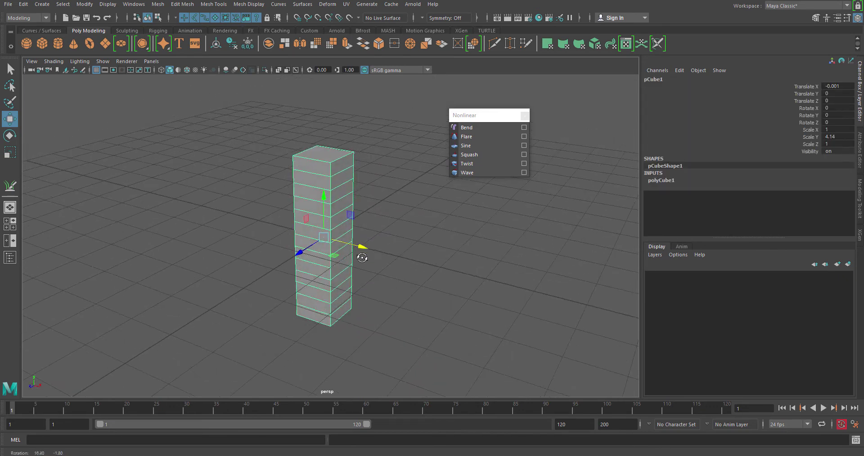
click(490, 164)
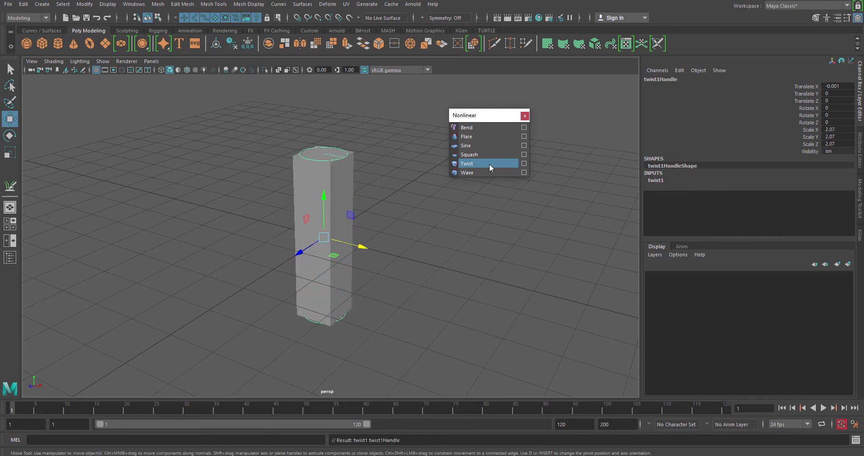
click(653, 181)
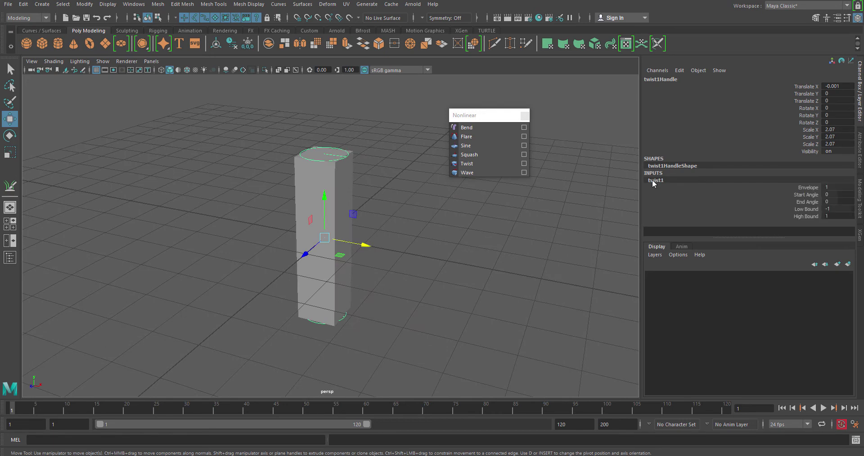
Try changing the twist's Start Angle on the column, and undo the change
click(812, 193)
middle_drag(511, 222, 417, 244)
key(ctrl+z)
key(ctrl+z)
key(ctrl+z)
key(ctrl+z)
key(ctrl+z)
key(ctrl+z)
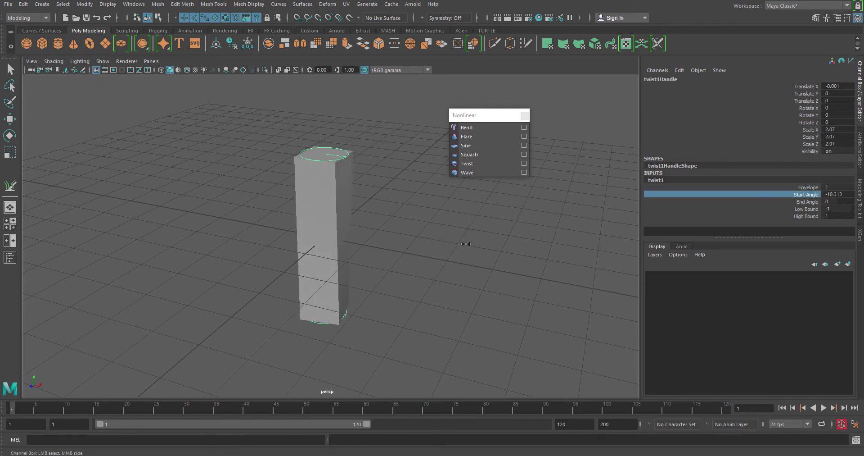
Set the twist deformer's End Angle to about 84.8
click(808, 202)
middle_drag(511, 212, 542, 213)
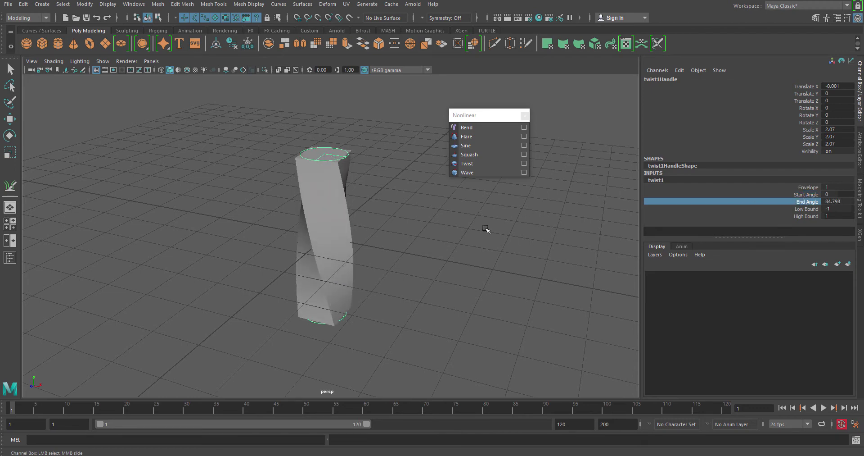
alt+drag(420, 244, 444, 239)
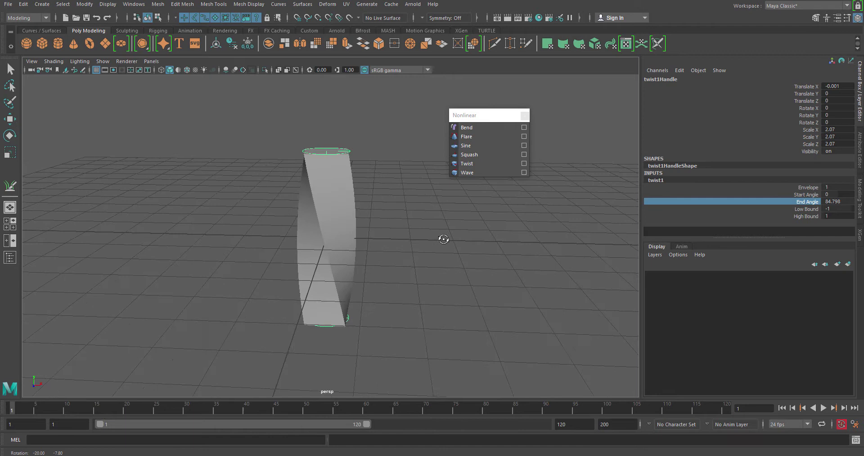
Set the twist deformer's Low Bound to 0 so that only the column's upper half twists
click(804, 210)
middle_drag(518, 219, 529, 221)
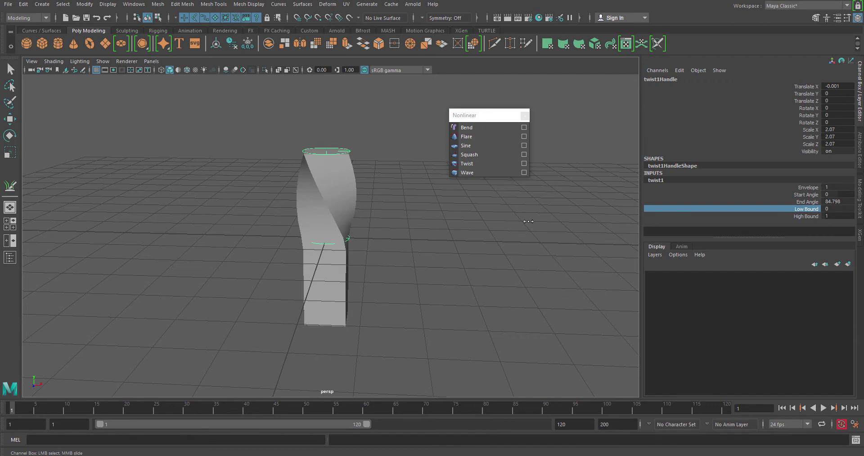
alt+drag(415, 264, 371, 256)
scroll(338, 264, up, 6)
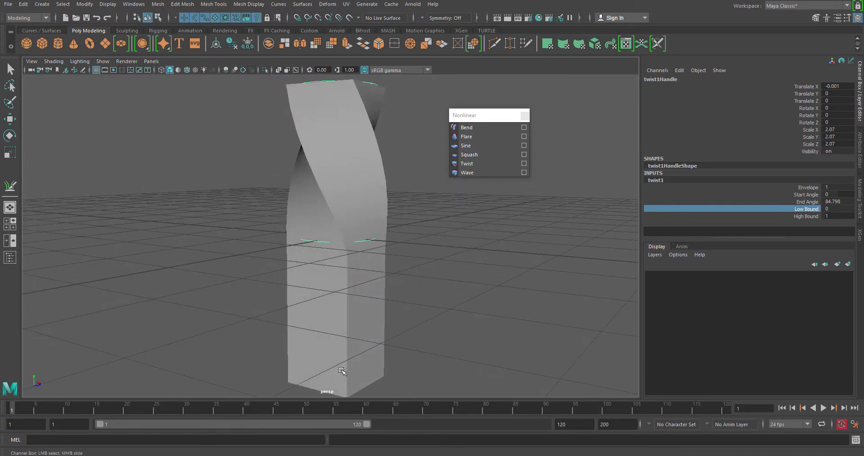
scroll(382, 170, down, 4)
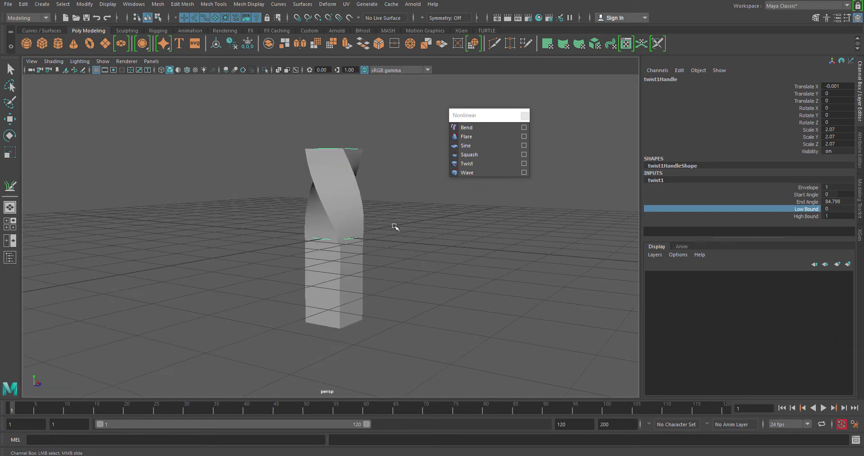
alt+drag(395, 227, 366, 213)
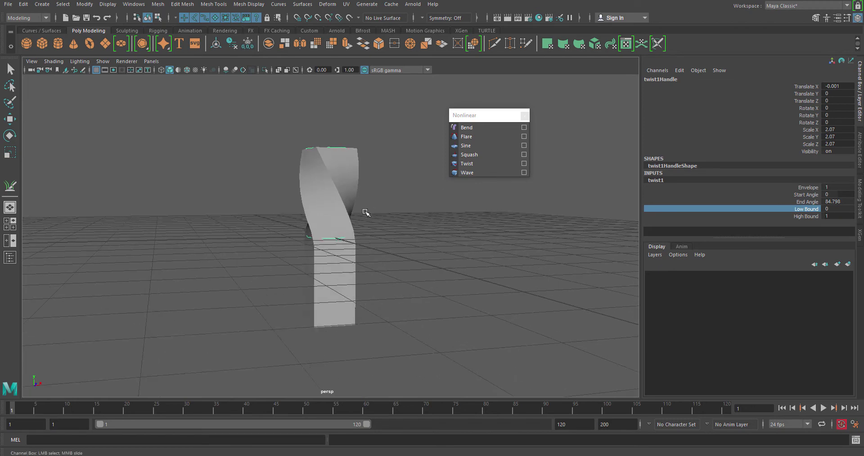
Show the scene in wireframe, move the twist handle up about 0.993 units along Y, and clear the selection
key(4)
alt+drag(428, 247, 381, 258)
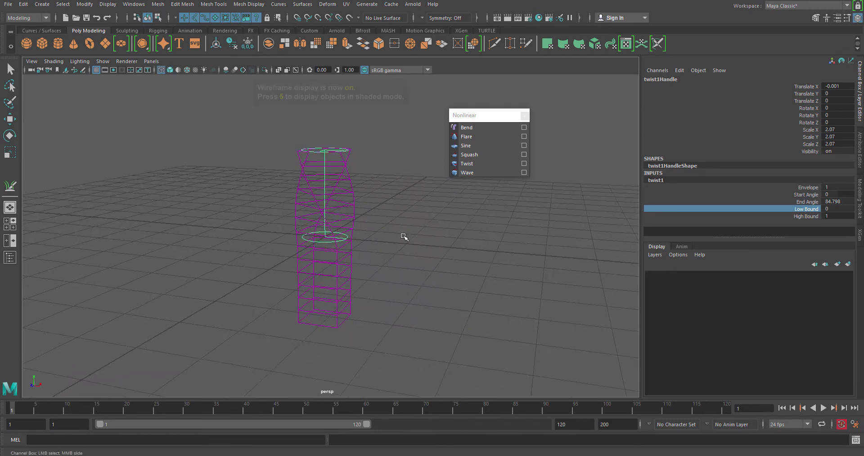
key(w)
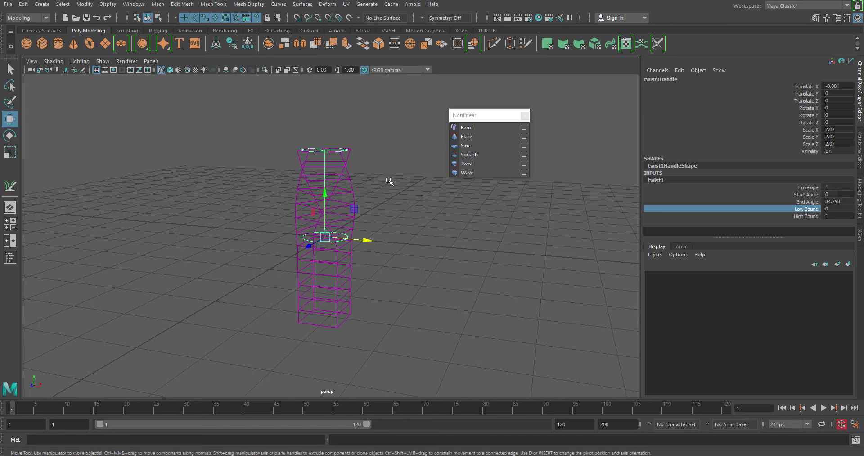
click(356, 184)
click(325, 171)
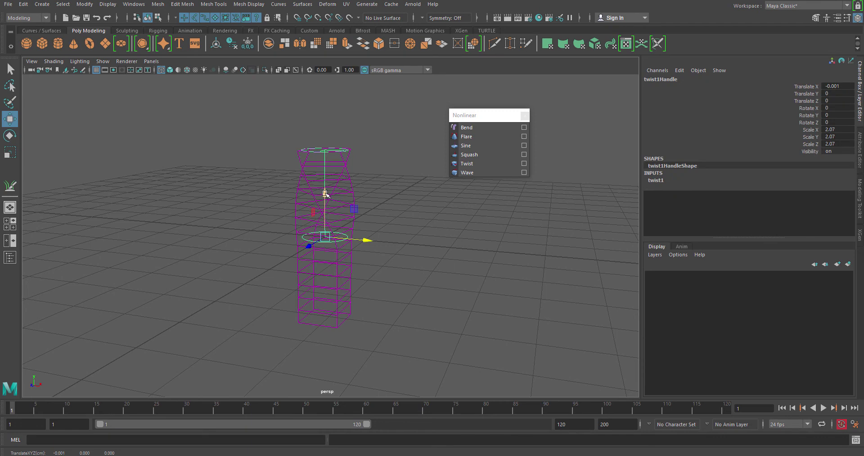
drag(325, 193, 322, 151)
click(403, 240)
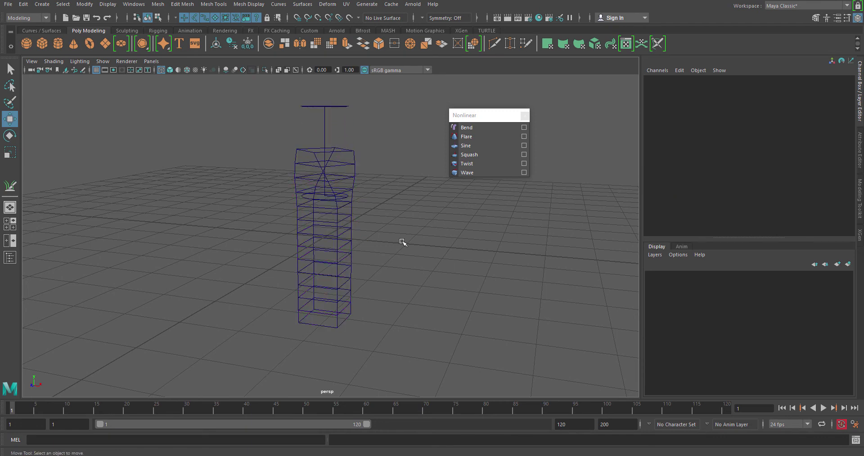
Return to shaded display and examine the raised twist handle and the column's deformation from several sides
key(5)
alt+drag(359, 255, 335, 315)
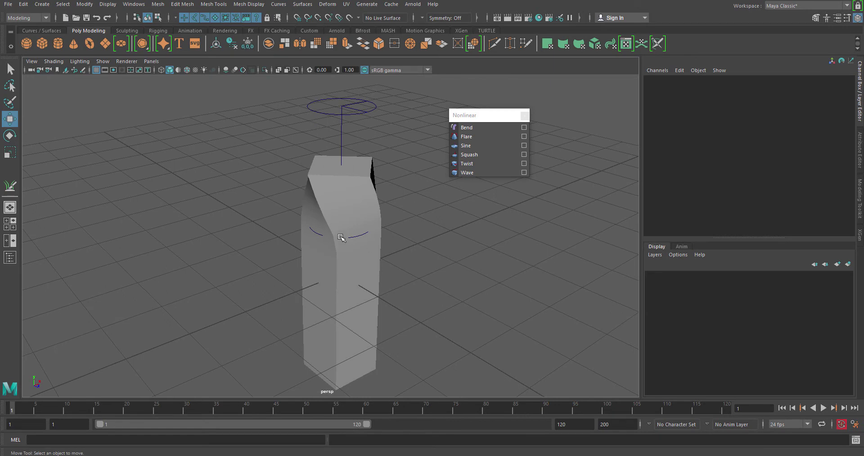
alt+drag(342, 241, 361, 227)
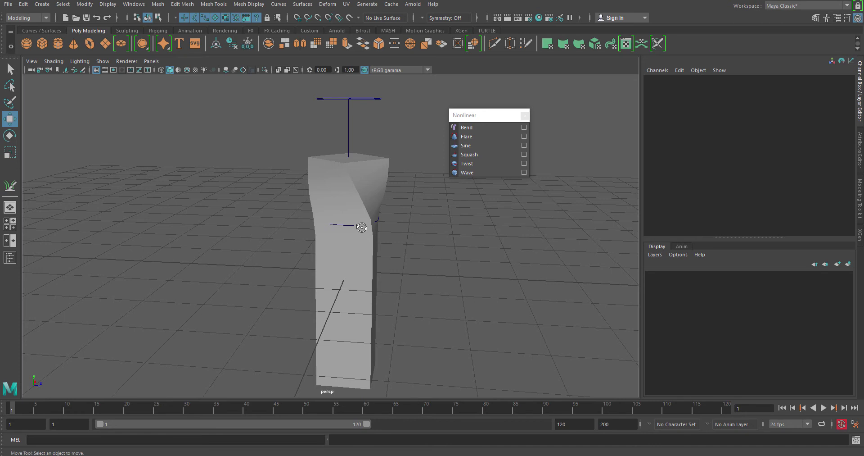
click(349, 132)
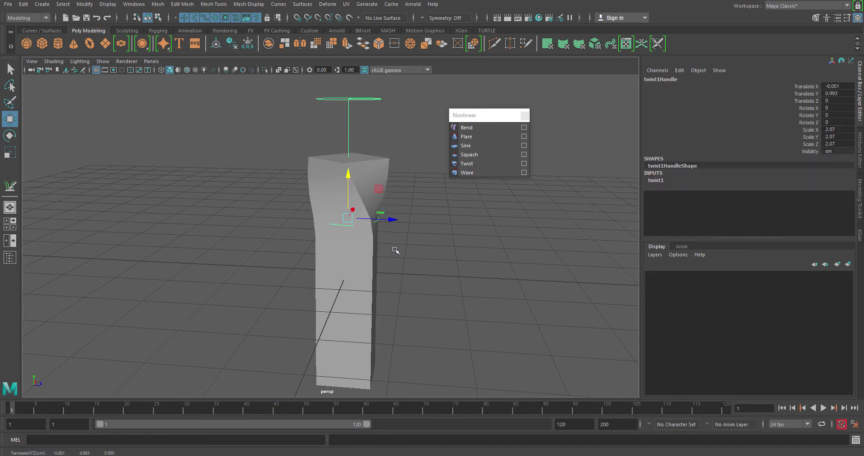
alt+drag(411, 284, 185, 295)
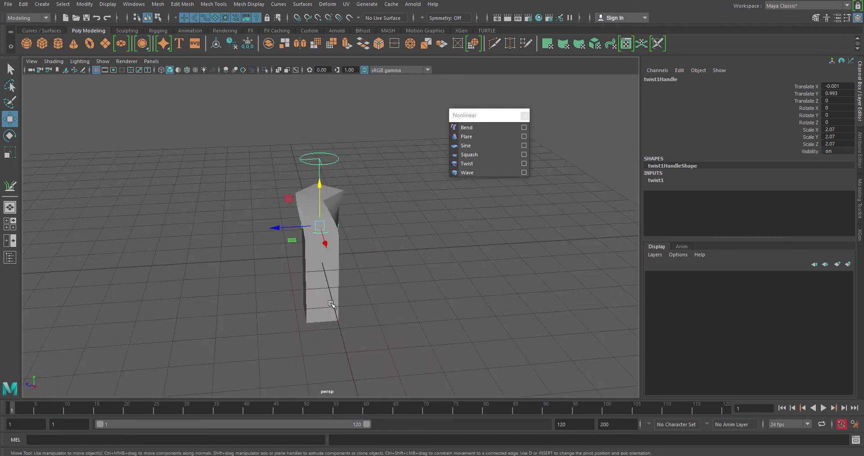
alt+drag(284, 266, 353, 231)
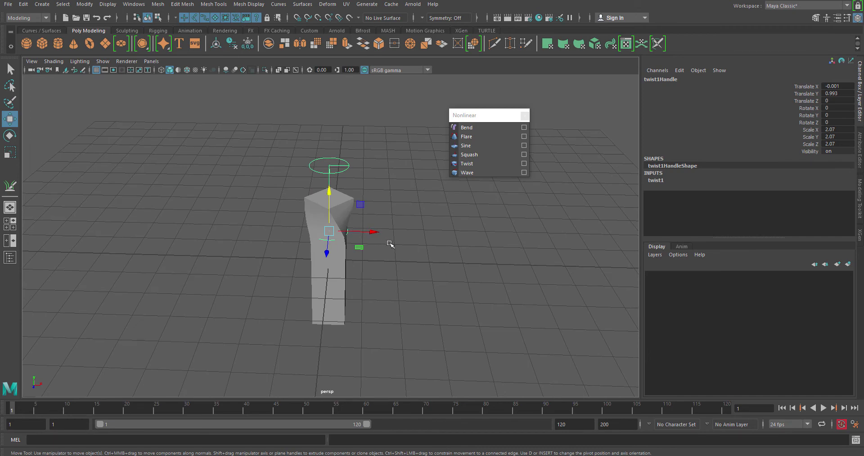
mouse_move(409, 299)
alt+mouse_down()
mouse_move(280, 287)
mouse_move(419, 309)
mouse_move(368, 307)
mouse_move(540, 309)
mouse_move(399, 290)
mouse_move(401, 303)
mouse_move(436, 310)
mouse_move(455, 303)
mouse_move(401, 304)
alt+mouse_up()
Undo the twist handle's upward move and try to apply a Flare deformer with that handle selected
click(401, 305)
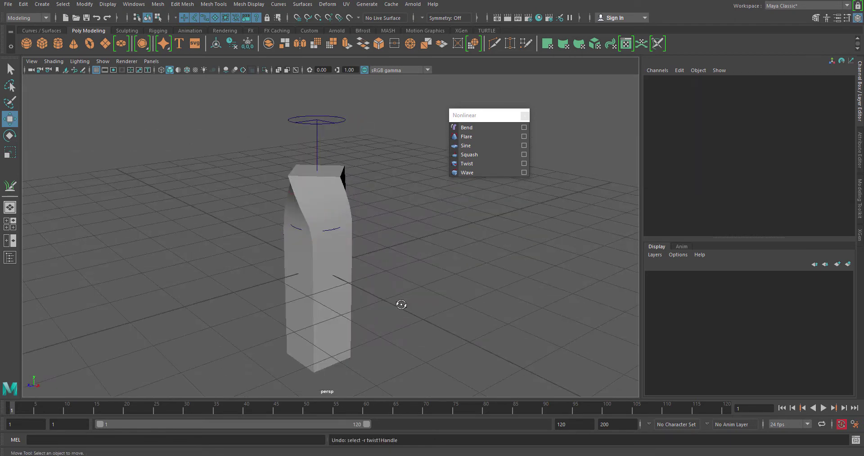
key(ctrl+z)
key(ctrl+z)
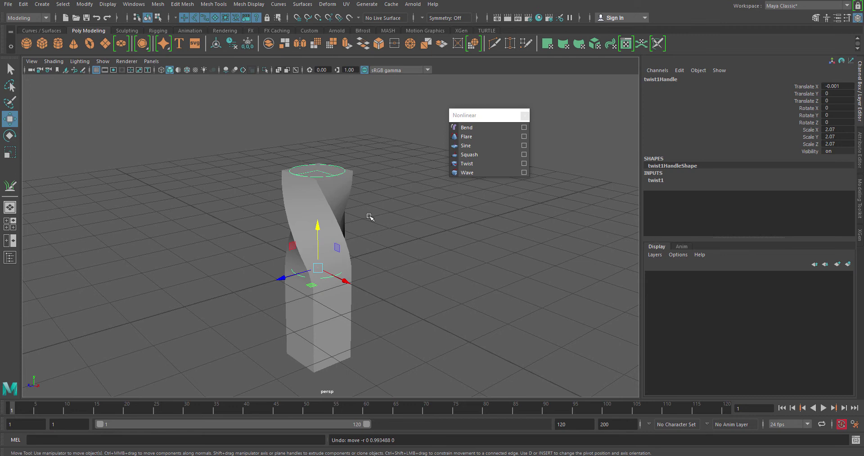
click(482, 136)
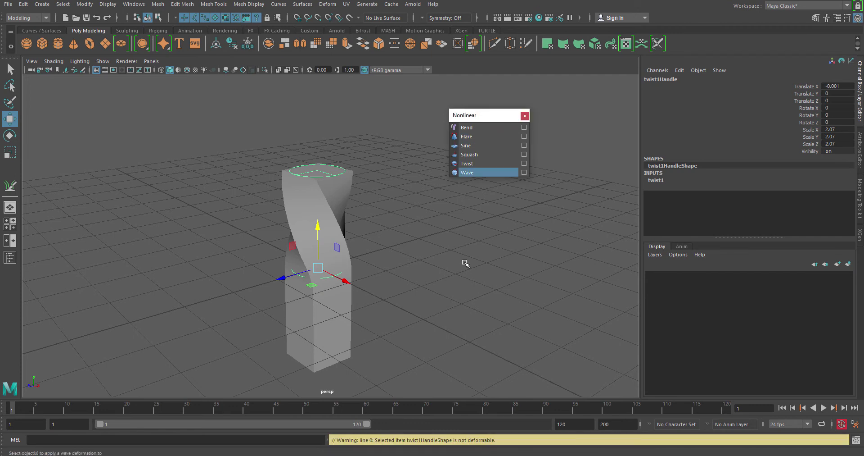
Apply a Flare deformer to the twisted column mesh and expand the flare's input attributes
click(367, 316)
click(339, 319)
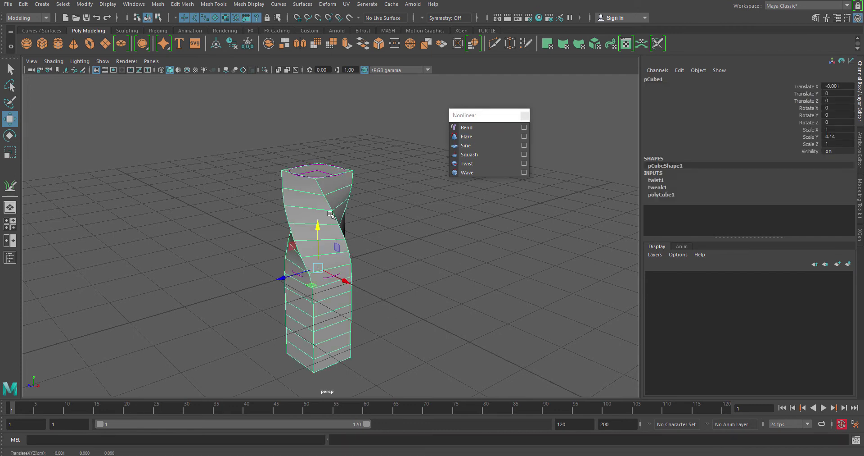
click(488, 135)
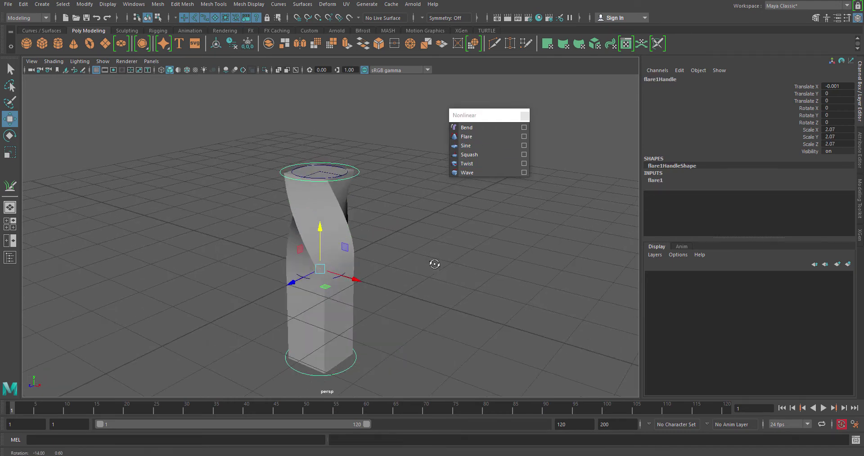
click(329, 337)
click(654, 180)
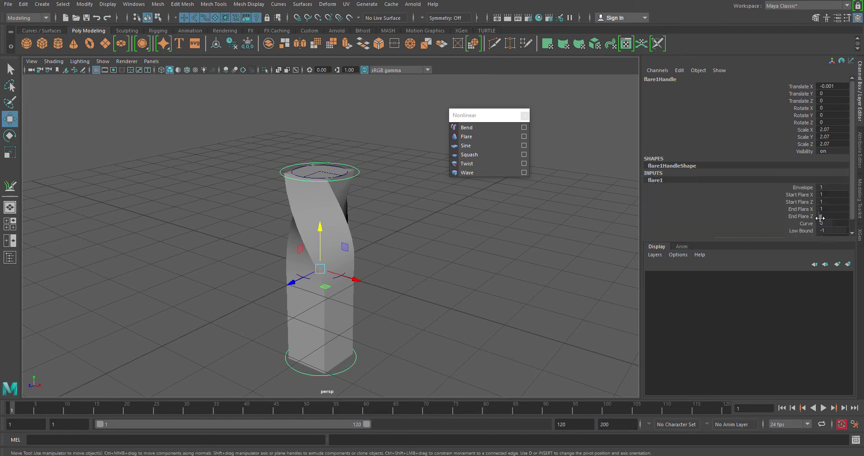
scroll(767, 209, down, 1)
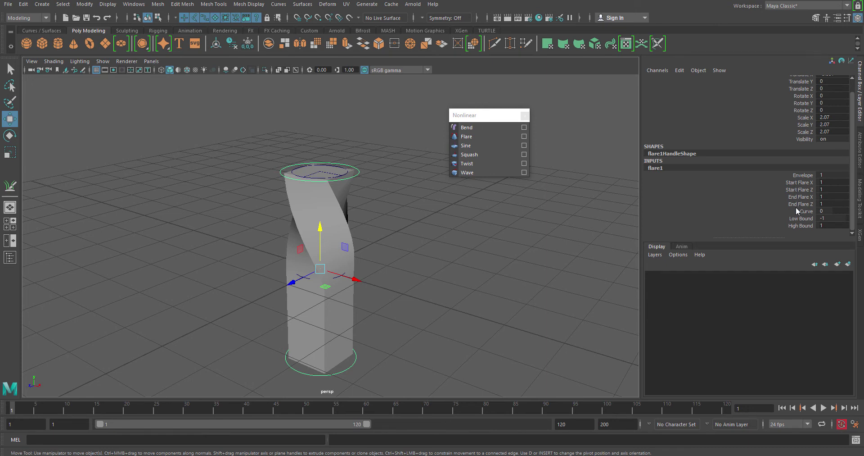
Try a Start Flare X and Start Flare Z of 1.8 on the flare deformer, and undo the change
drag(800, 184, 800, 188)
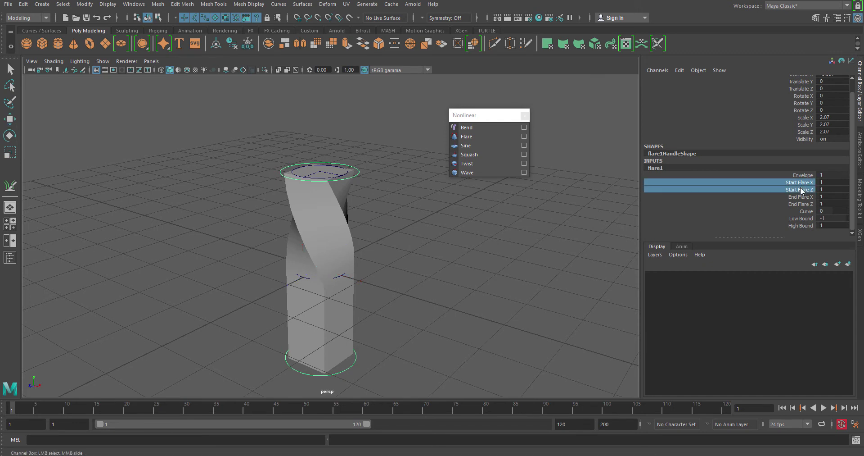
middle_drag(499, 213, 505, 217)
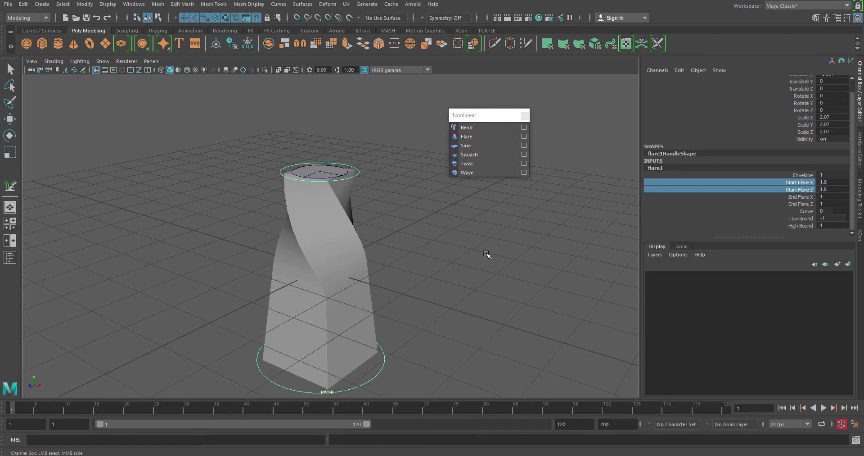
key(ctrl+z)
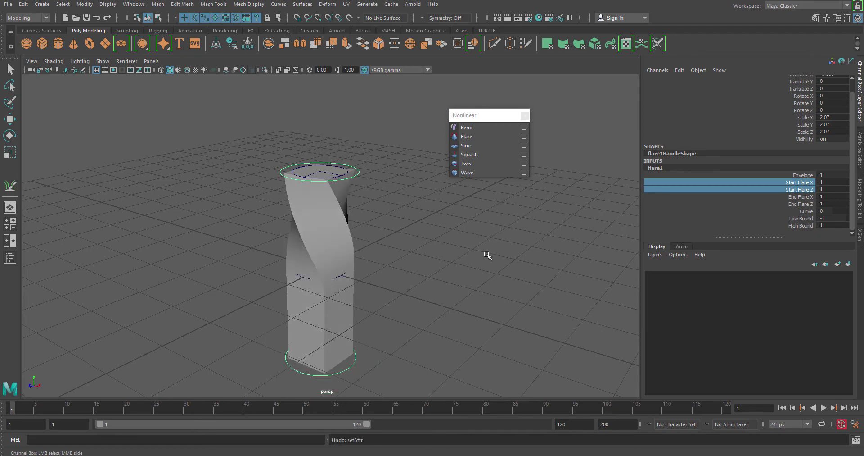
Set the flare deformer's End Flare X and End Flare Z to 0.4 to narrow the column's upper end
alt+drag(366, 320, 335, 301)
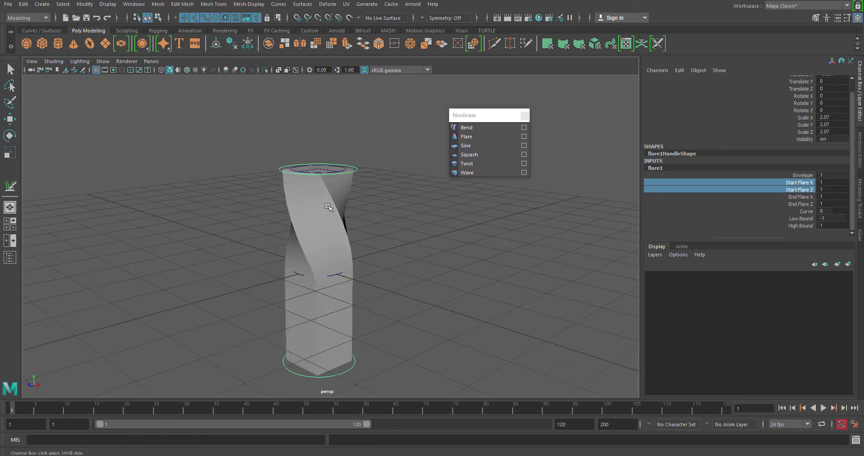
click(800, 197)
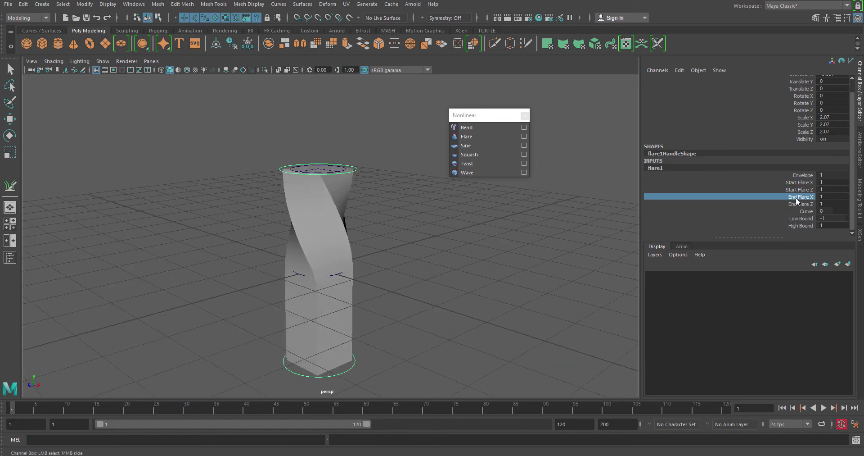
shift+click(798, 204)
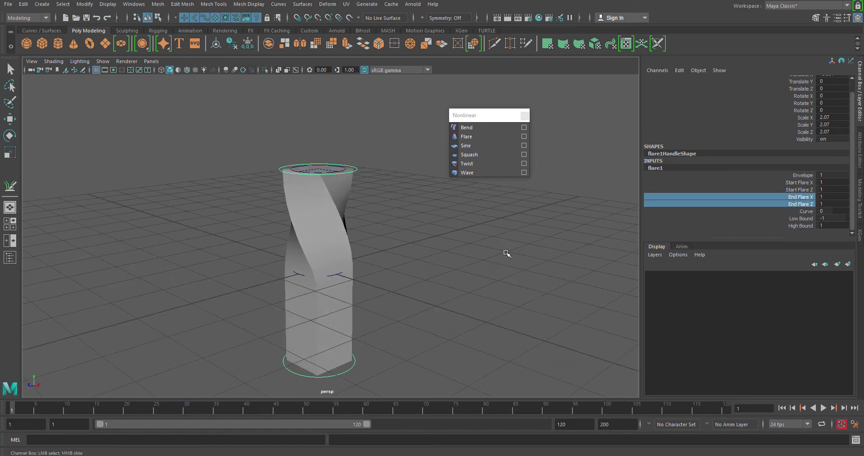
middle_drag(506, 253, 487, 252)
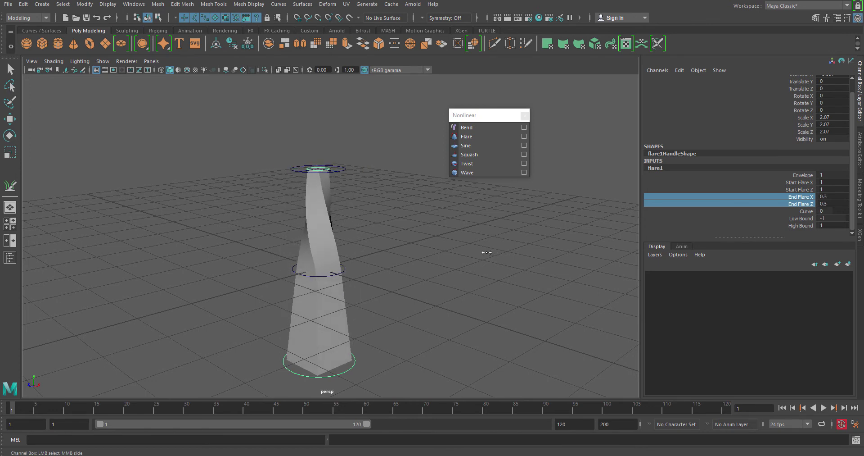
middle_drag(487, 252, 488, 252)
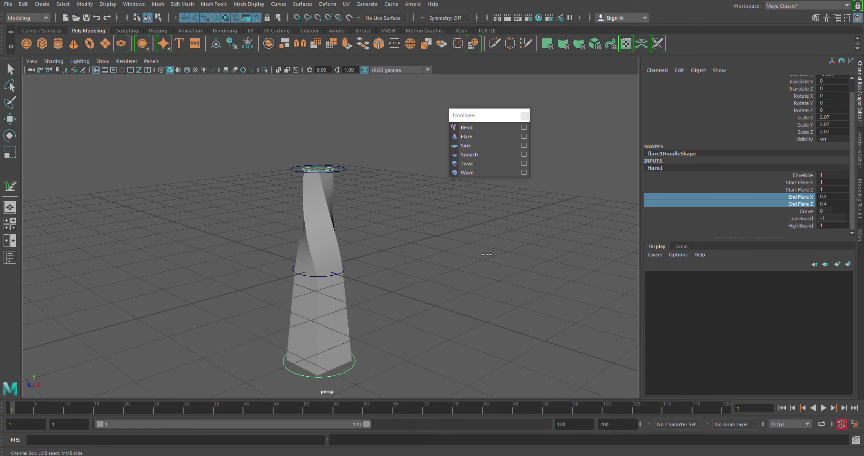
Set the flare deformer's Curve to -0.6 so that the column's sides curve inward
click(804, 211)
middle_drag(582, 240, 577, 241)
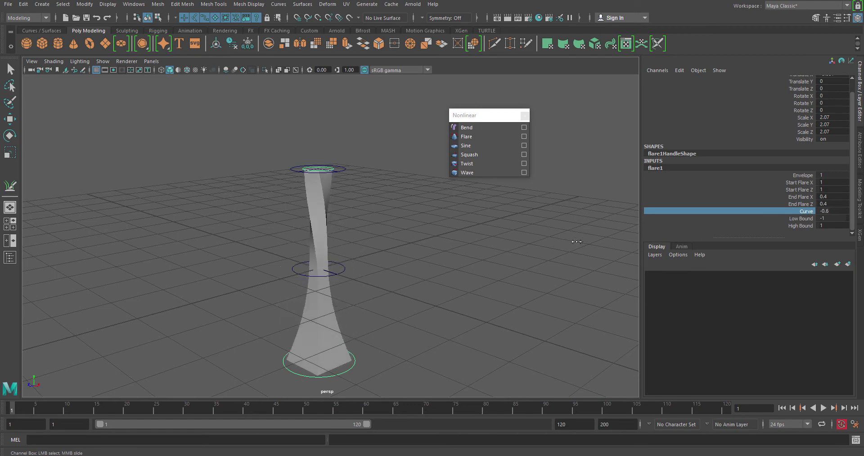
alt+drag(450, 290, 539, 293)
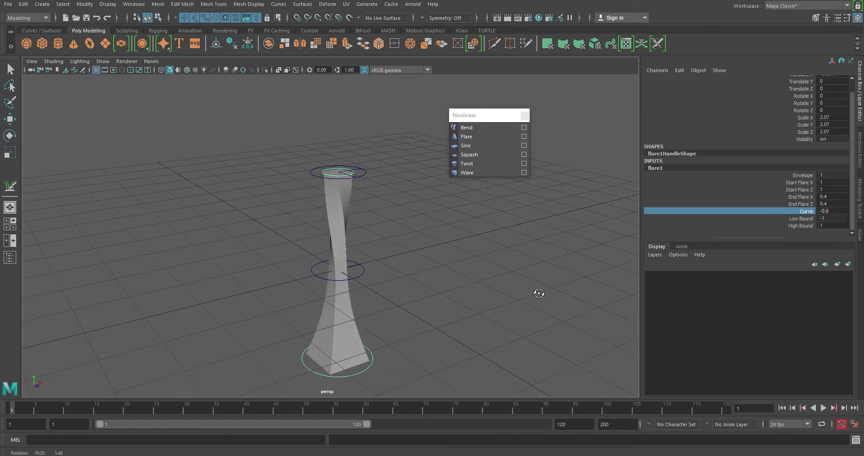
Select the flared column mesh, apply a Bend deformer to it, and expand the bend's input attributes
key(w)
click(390, 271)
mouse_move(390, 271)
alt+mouse_down()
mouse_move(502, 272)
mouse_move(294, 259)
mouse_move(335, 338)
mouse_move(394, 331)
mouse_move(469, 293)
mouse_move(486, 332)
mouse_move(405, 323)
mouse_move(370, 332)
mouse_move(376, 266)
alt+mouse_up()
click(334, 338)
alt+right_drag(377, 267, 394, 280)
alt+drag(395, 279, 381, 306)
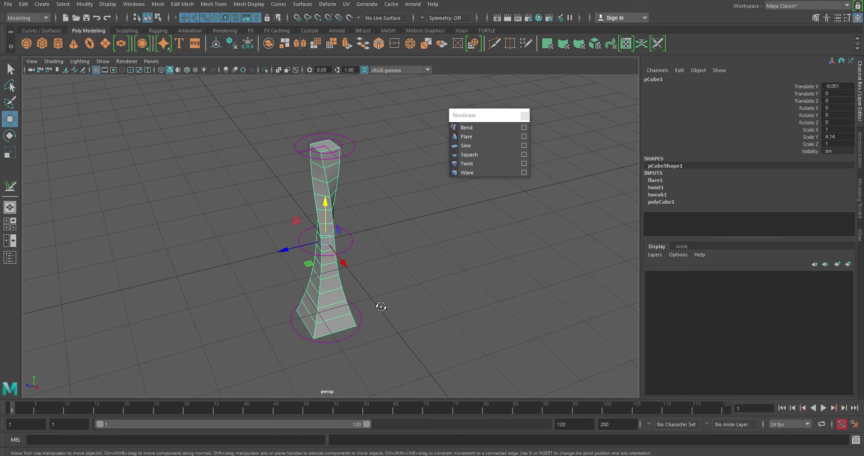
mouse_move(381, 307)
alt+mouse_down()
mouse_move(387, 299)
mouse_move(381, 294)
alt+mouse_up()
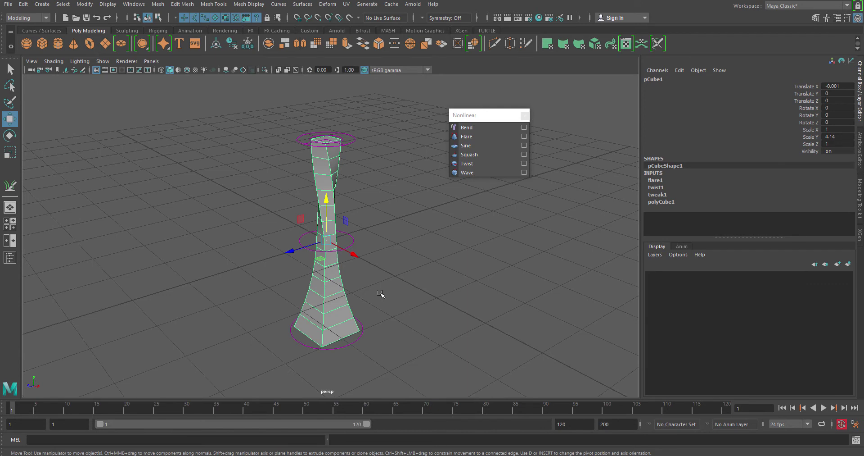
click(474, 126)
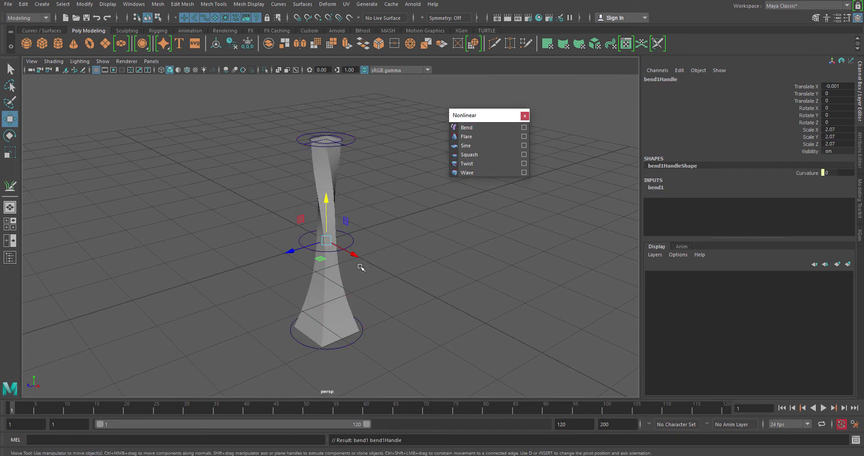
alt+drag(361, 268, 395, 265)
click(657, 188)
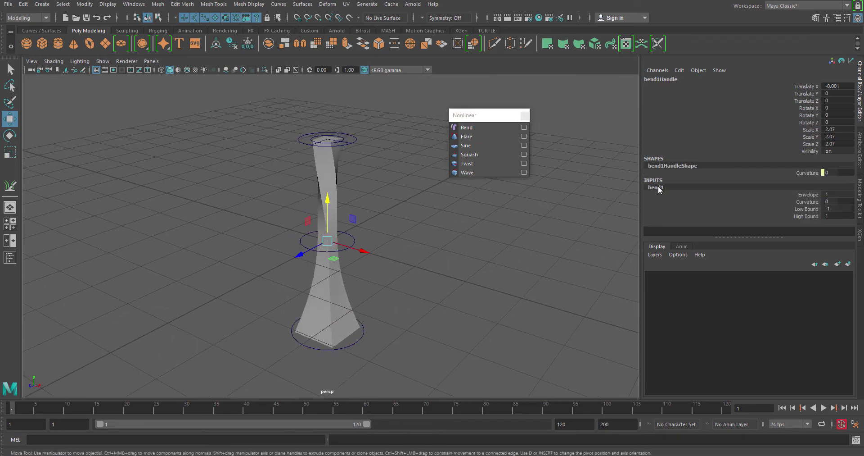
Set the bend deformer's Curvature to 76.776 and its Low Bound to 0 so that only the upper half bends
click(807, 201)
middle_drag(445, 242, 474, 248)
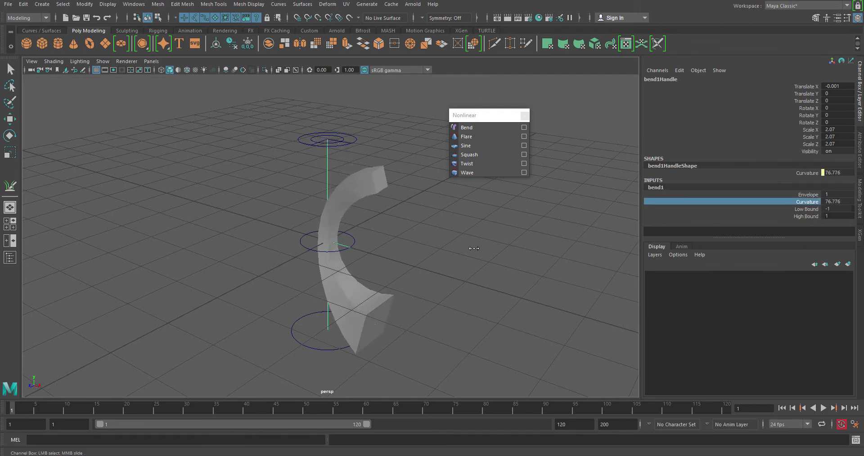
click(804, 209)
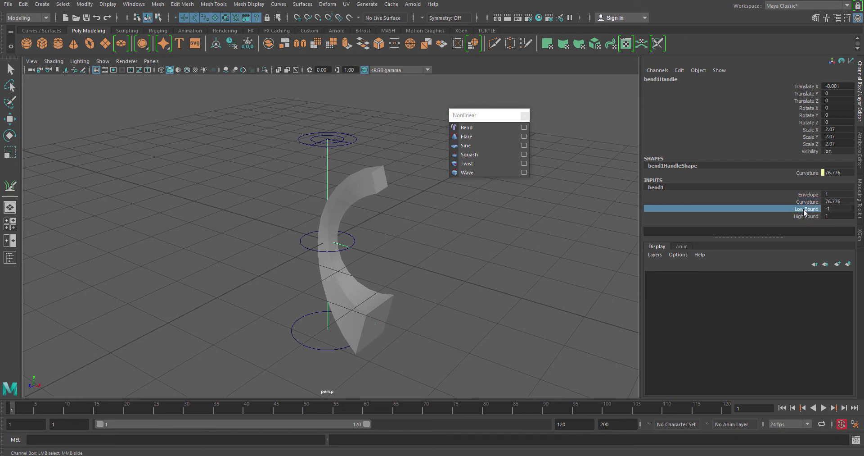
middle_drag(453, 250, 461, 250)
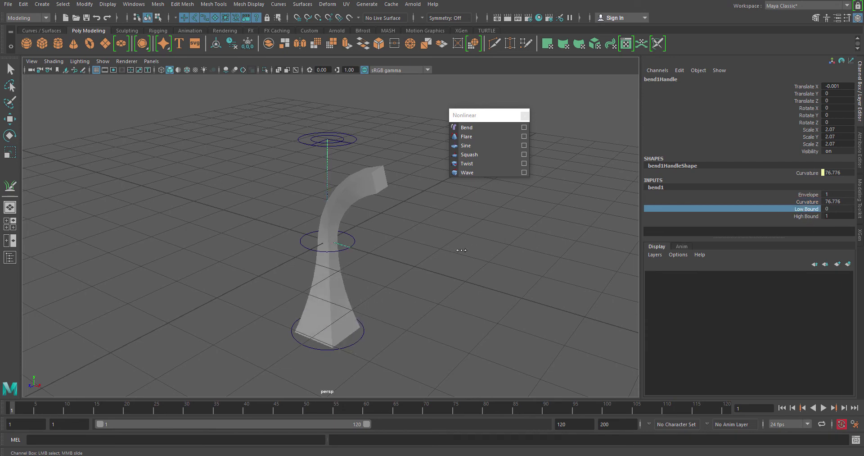
alt+drag(462, 251, 258, 272)
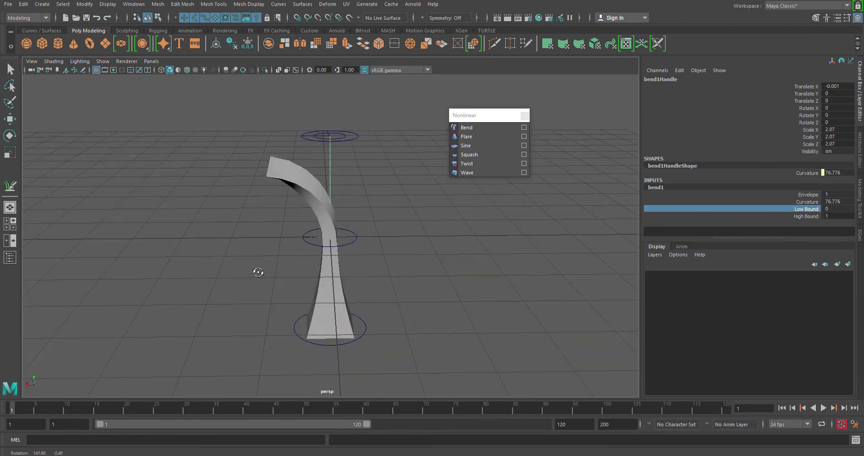
alt+drag(341, 286, 550, 270)
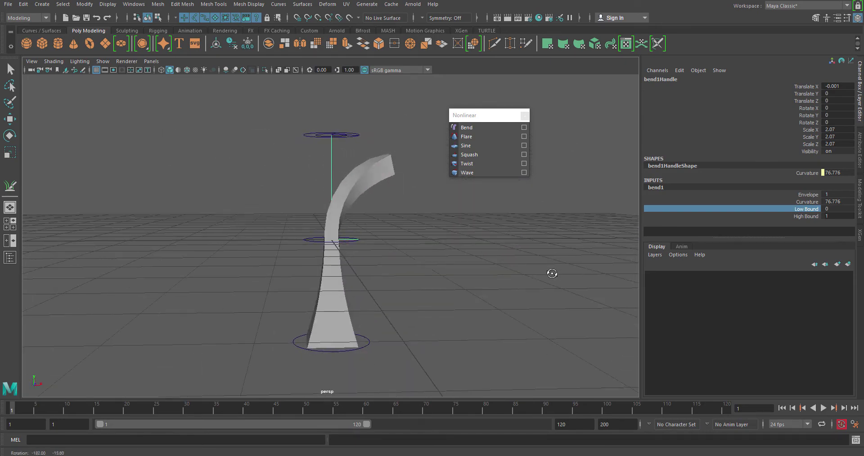
Select the column mesh and examine its stack of deformer inputs
key(w)
click(374, 310)
alt+drag(373, 310, 386, 288)
click(335, 318)
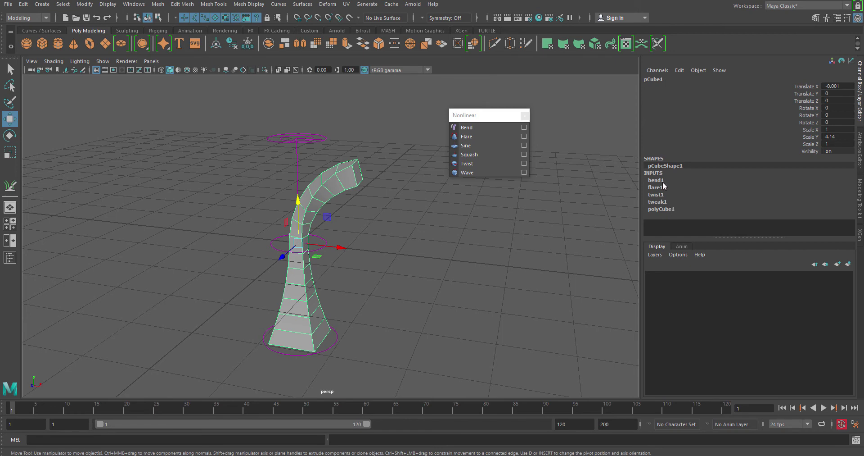
alt+drag(343, 266, 360, 230)
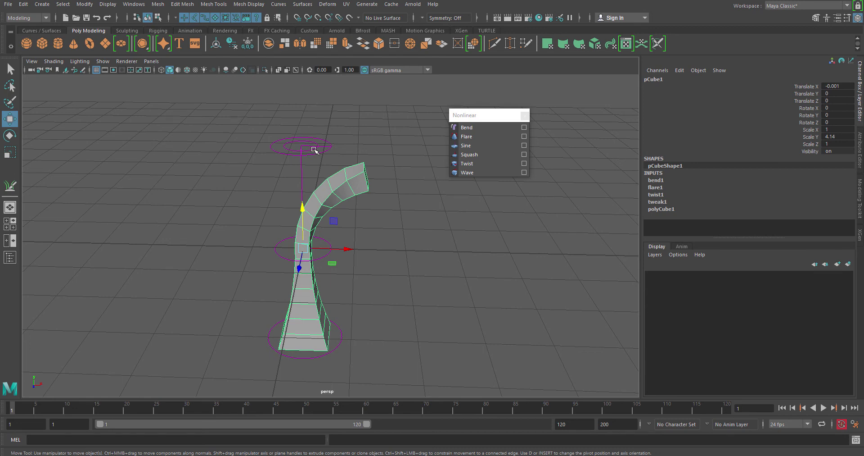
Try deleting the flare deformer's handle twice, viewing the effect on the column, and undo each deletion
click(314, 150)
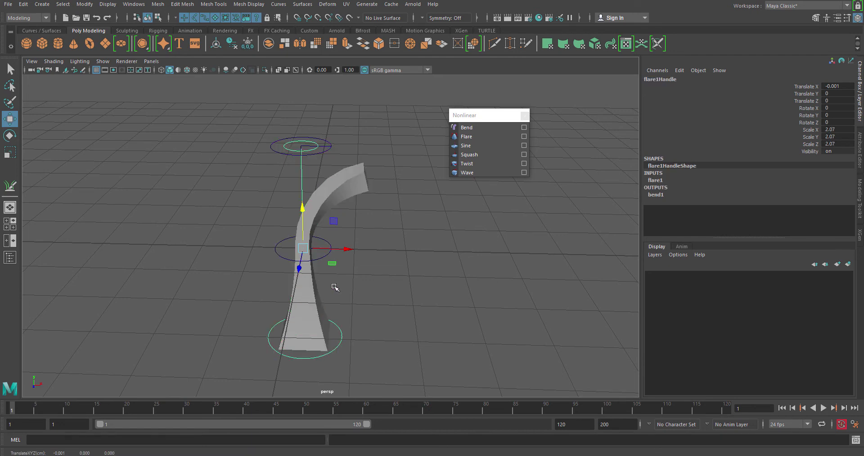
key(Delete)
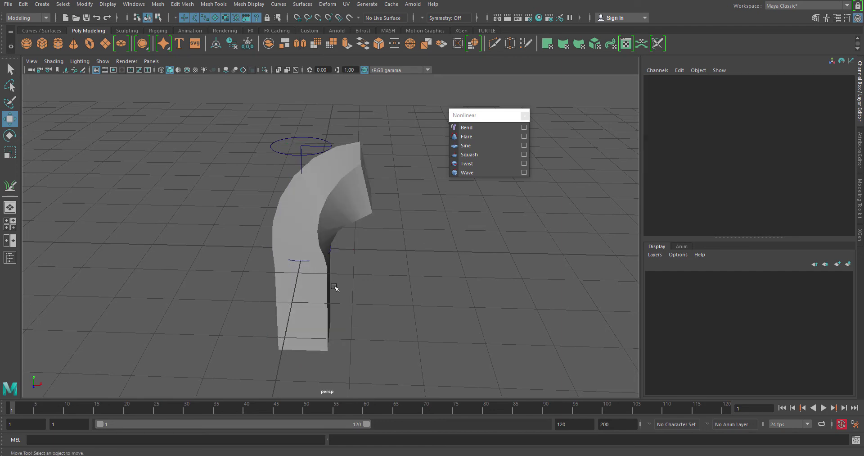
alt+drag(399, 300, 377, 290)
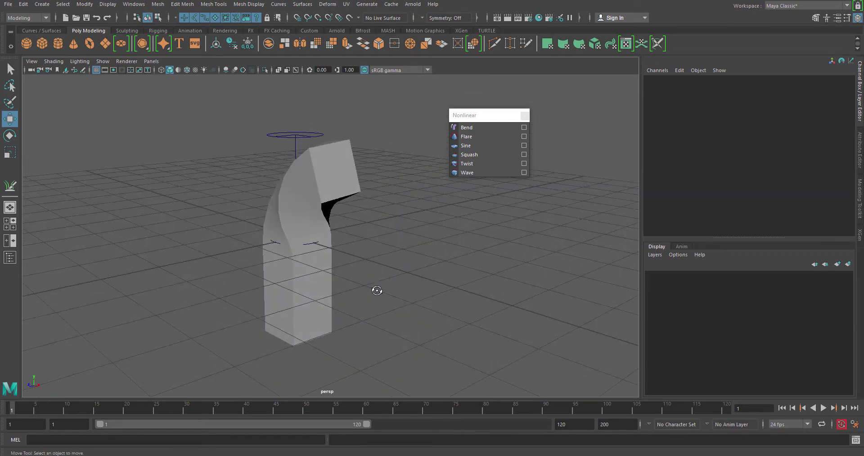
key(ctrl+z)
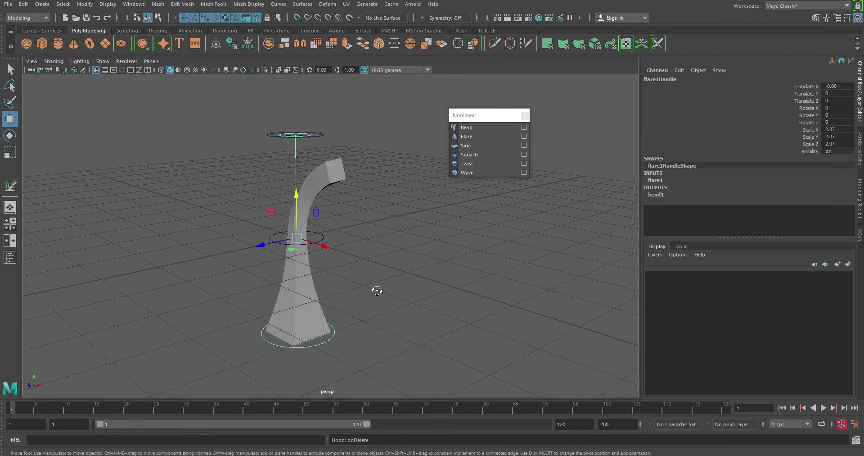
key(Delete)
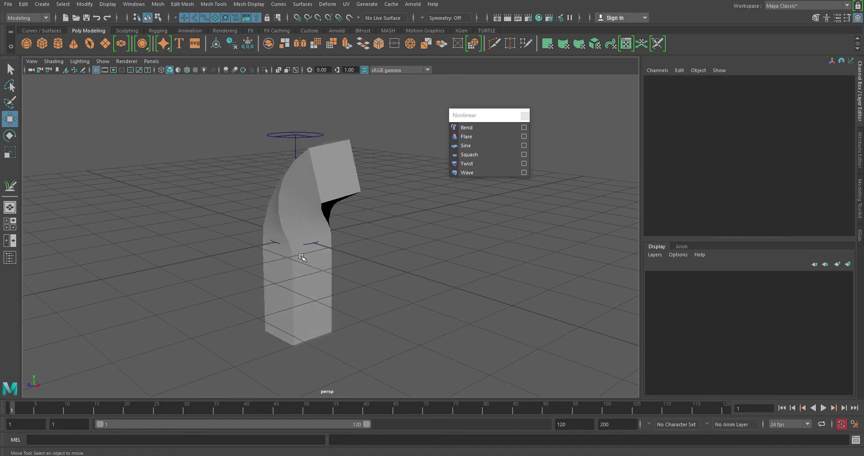
alt+drag(301, 254, 348, 255)
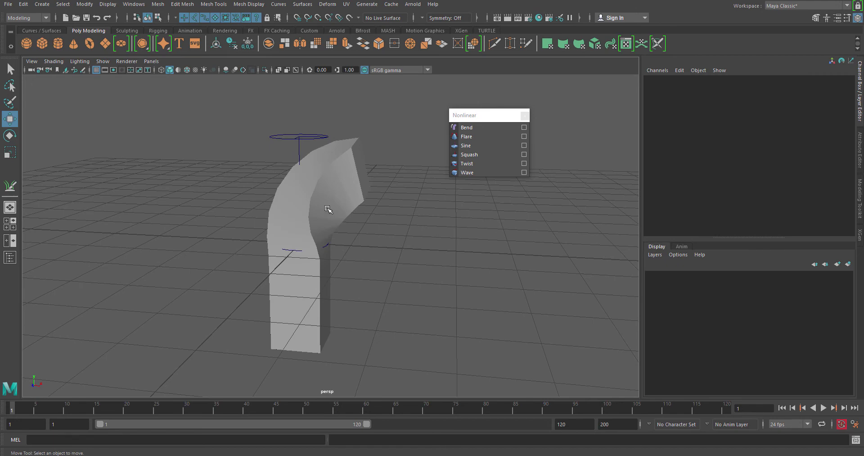
key(ctrl+z)
key(ctrl+z)
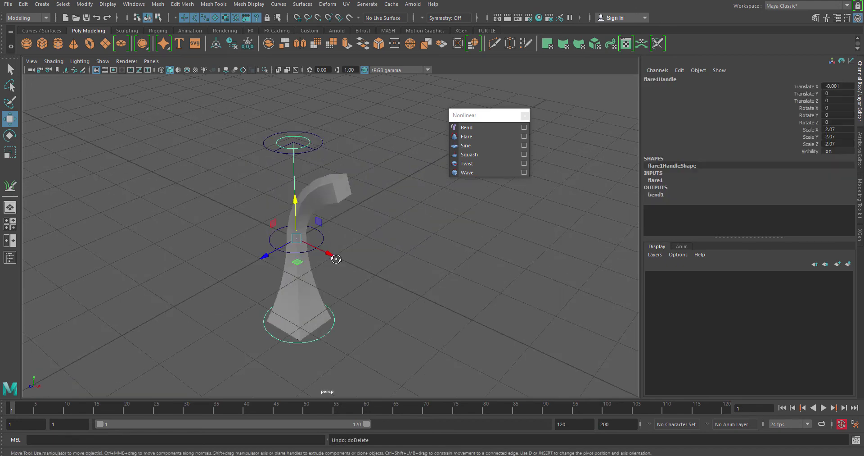
Examine the restored bent column from several sides and reselect its mesh to list the deformer inputs
alt+drag(337, 259, 376, 281)
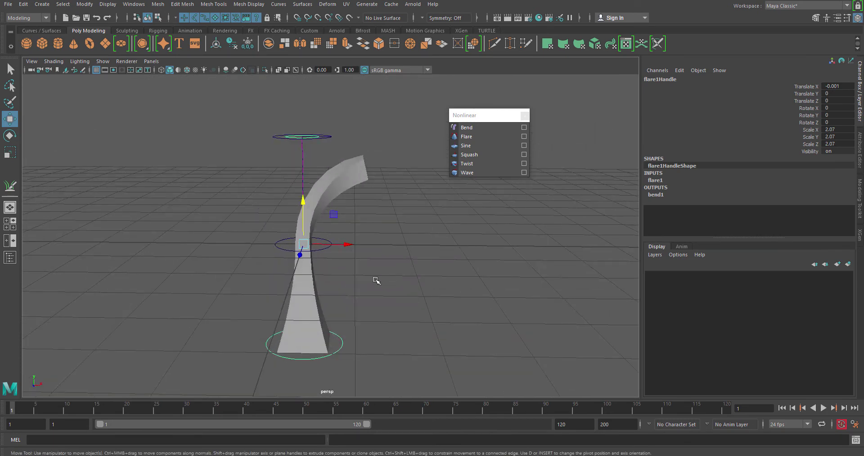
alt+drag(392, 275, 366, 285)
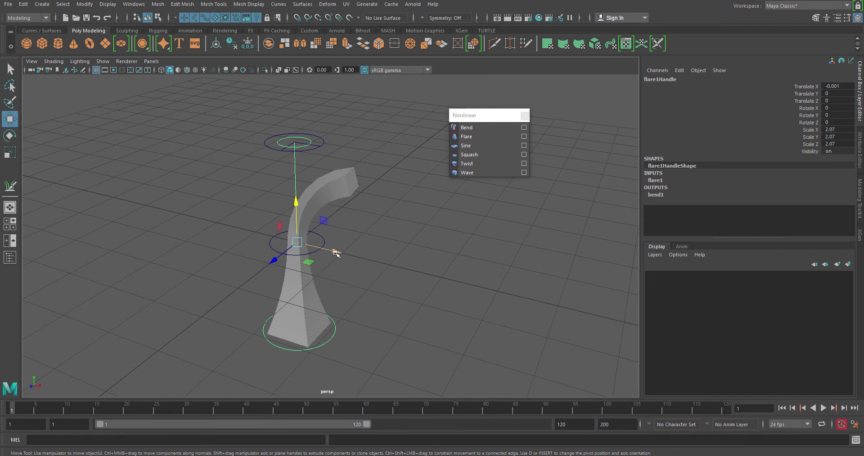
alt+drag(366, 299, 372, 284)
click(344, 187)
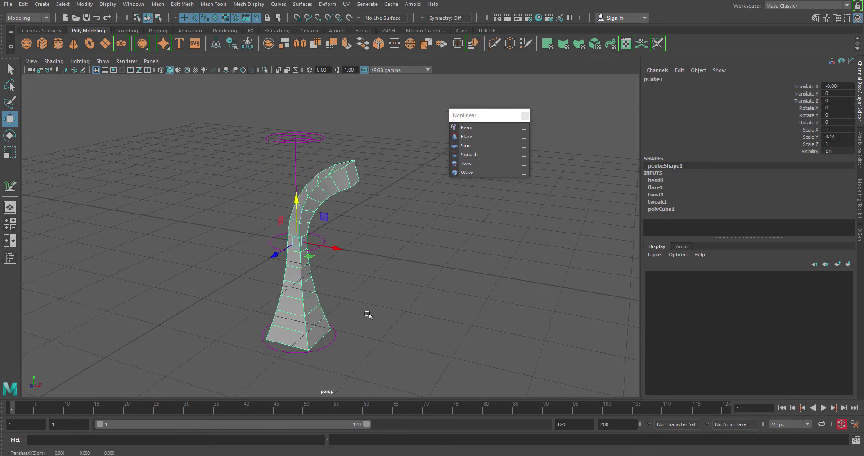
Duplicate the bent column mesh and move the copy along X to Translate X 3.87
alt+drag(485, 299, 360, 295)
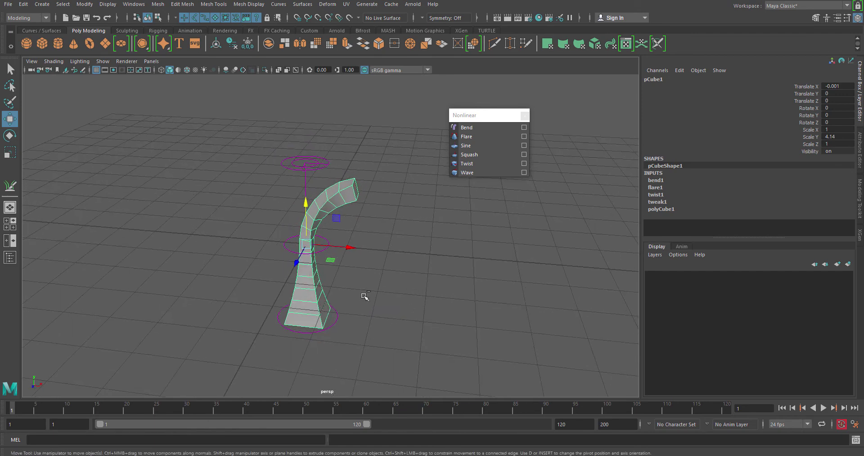
key(ctrl+d)
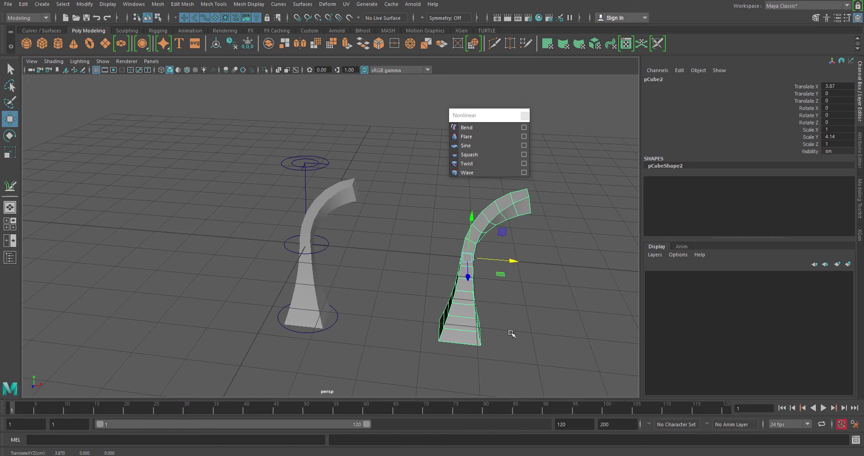
alt+drag(511, 332, 420, 311)
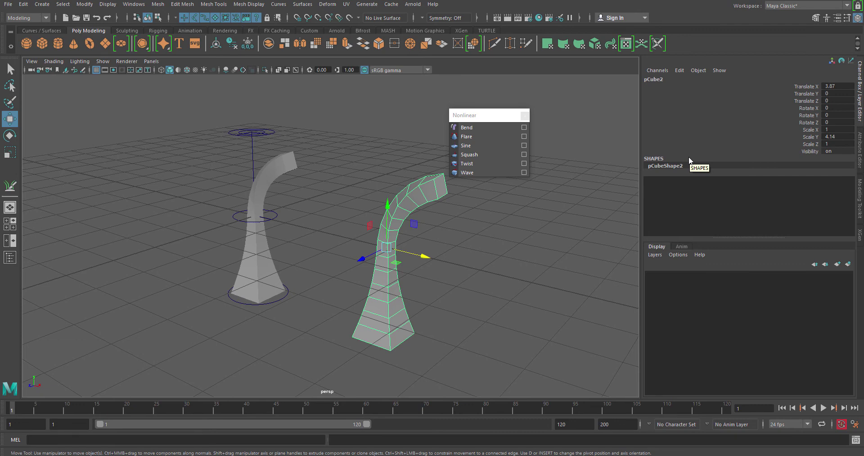
alt+drag(431, 268, 459, 305)
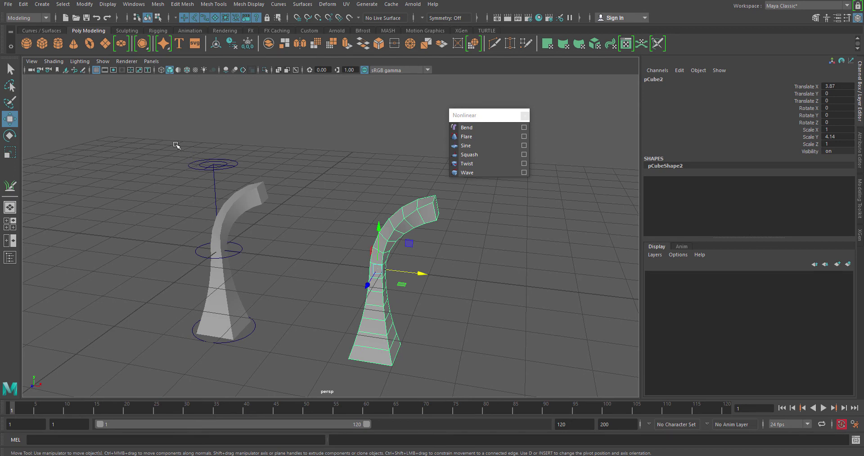
Compare the original column and its deformer handles with the duplicate by selecting each and examining their inputs
drag(176, 145, 266, 360)
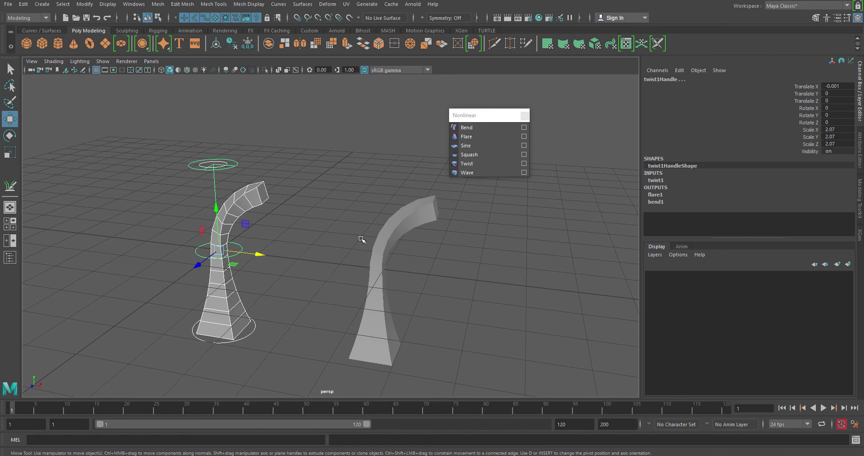
click(380, 229)
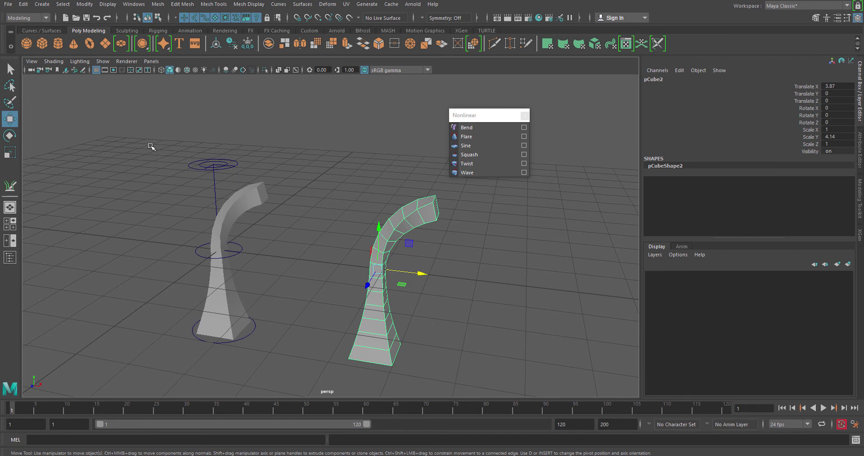
drag(154, 149, 287, 365)
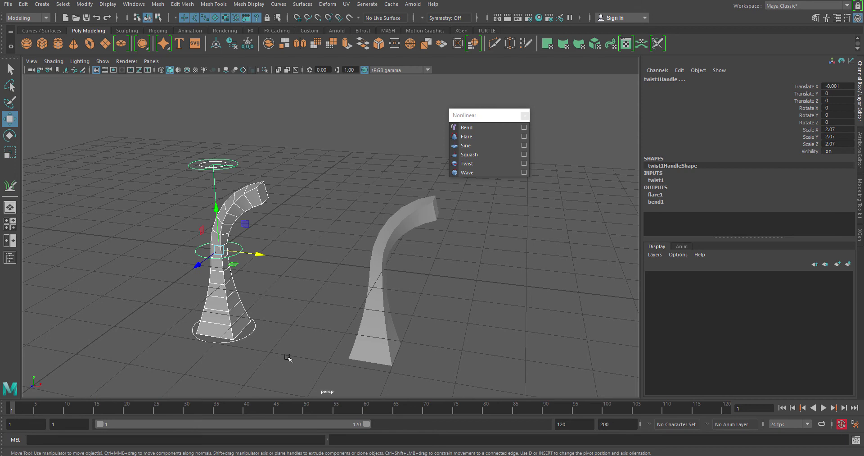
click(261, 196)
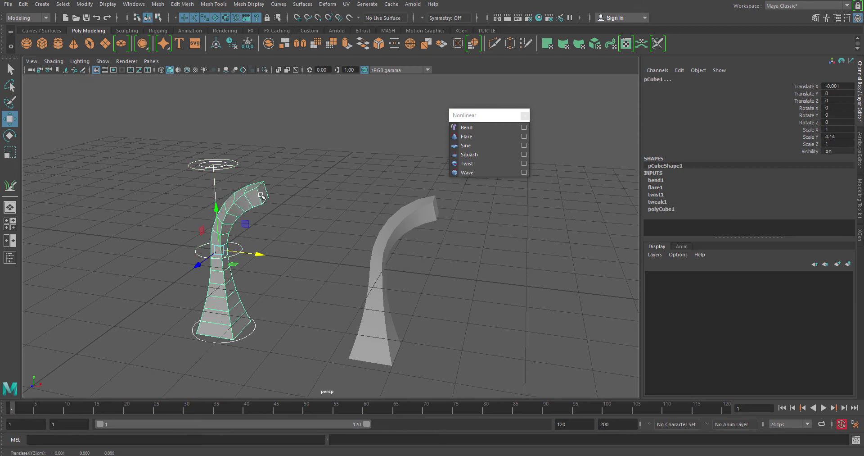
click(300, 208)
click(262, 194)
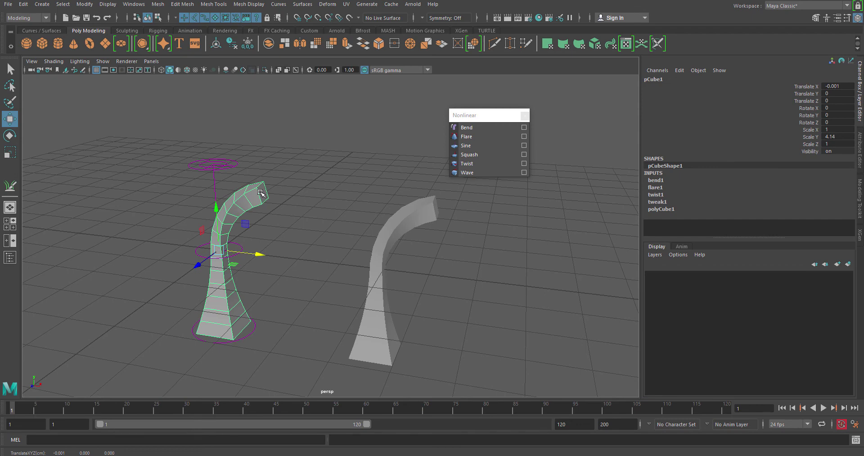
alt+drag(319, 293, 263, 295)
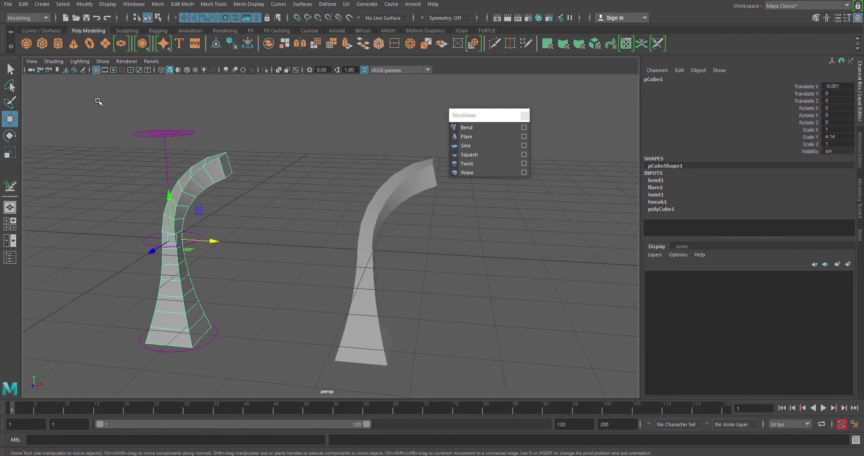
drag(112, 118, 229, 188)
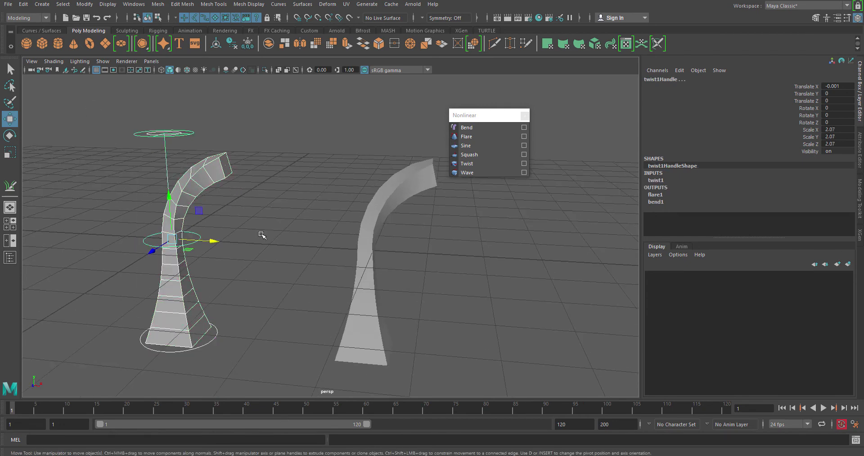
alt+drag(396, 289, 382, 268)
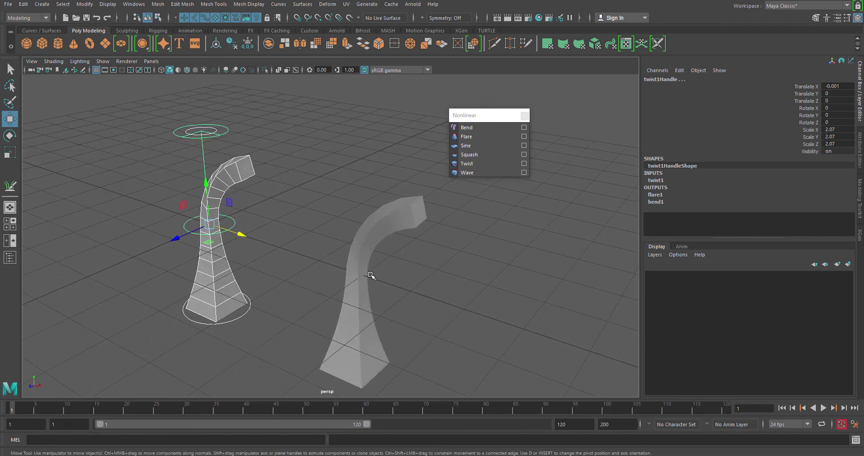
click(356, 292)
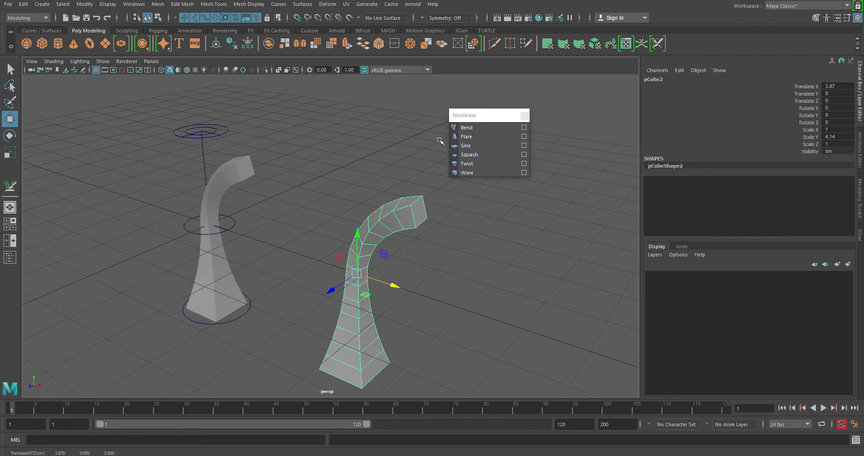
Create a polygon plane and move it along X past the duplicated column to Translate X 9.745
drag(453, 113, 482, 112)
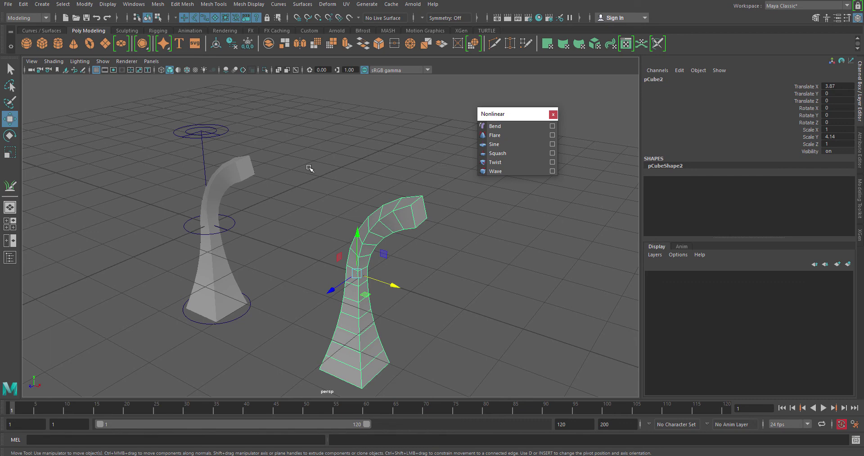
click(106, 47)
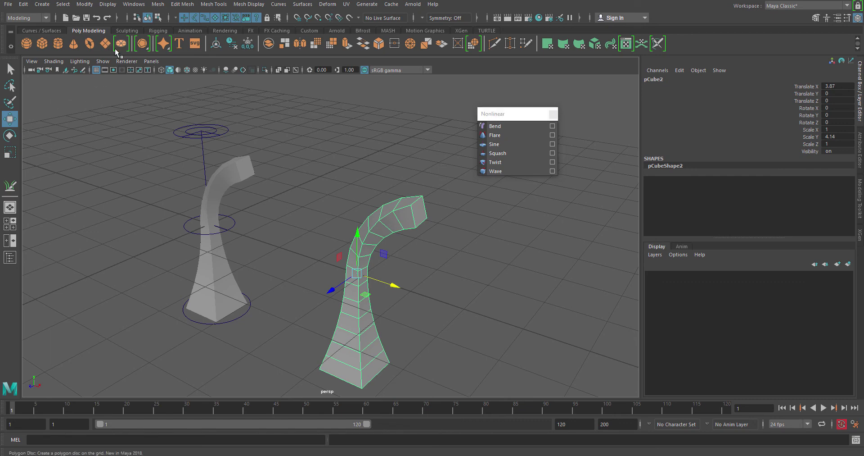
scroll(328, 257, down, 3)
alt+middle_drag(261, 299, 261, 211)
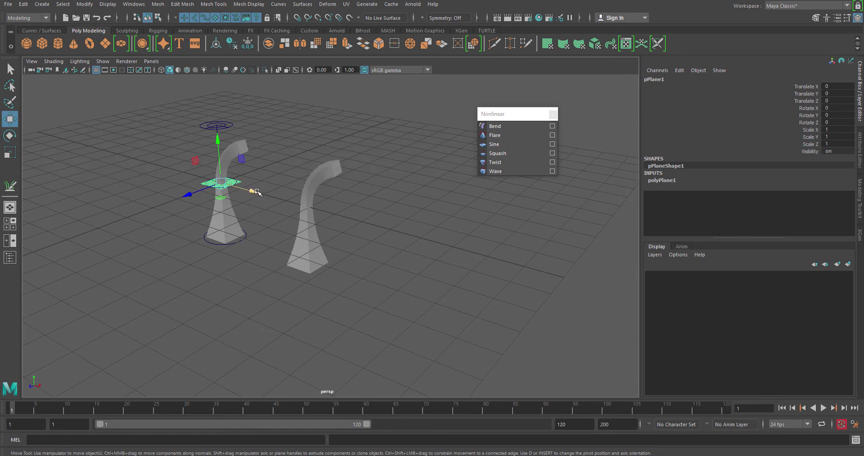
drag(255, 192, 523, 266)
alt+drag(492, 311, 442, 269)
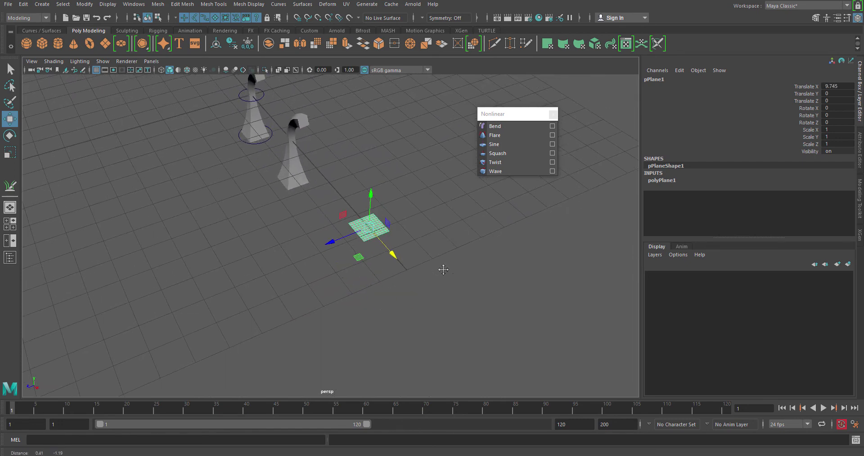
Scale the plane uniformly to 6.198 and set its width and height subdivisions to 32
key(r)
drag(367, 223, 476, 186)
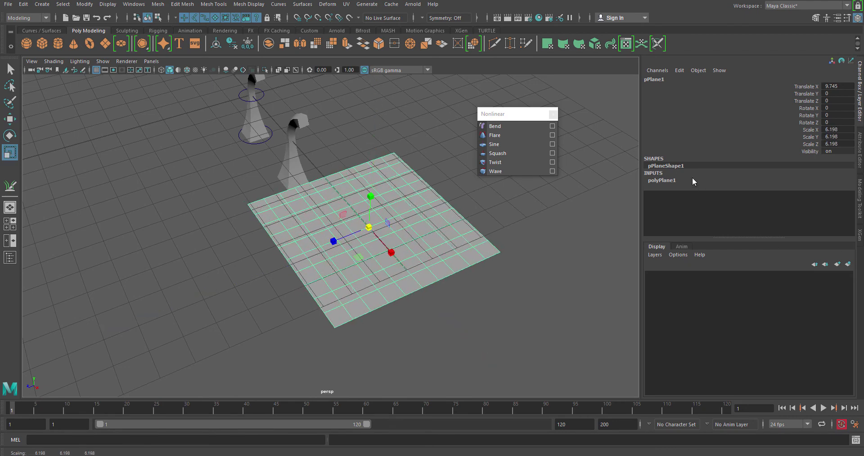
alt+drag(475, 261, 331, 273)
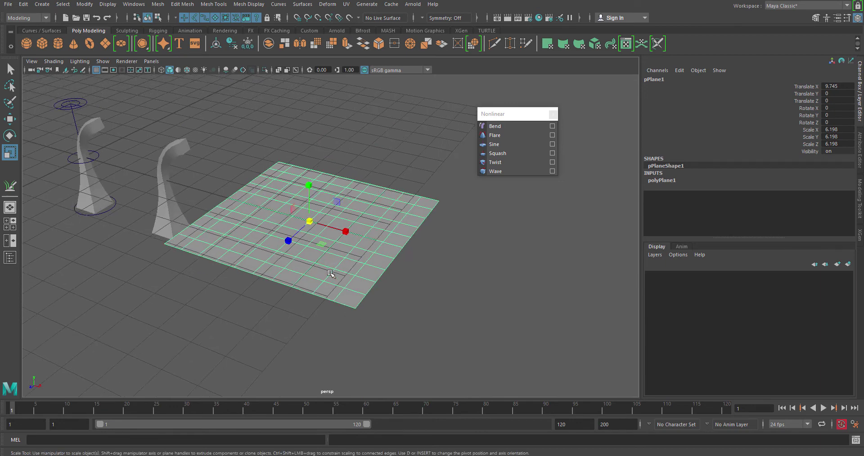
click(656, 181)
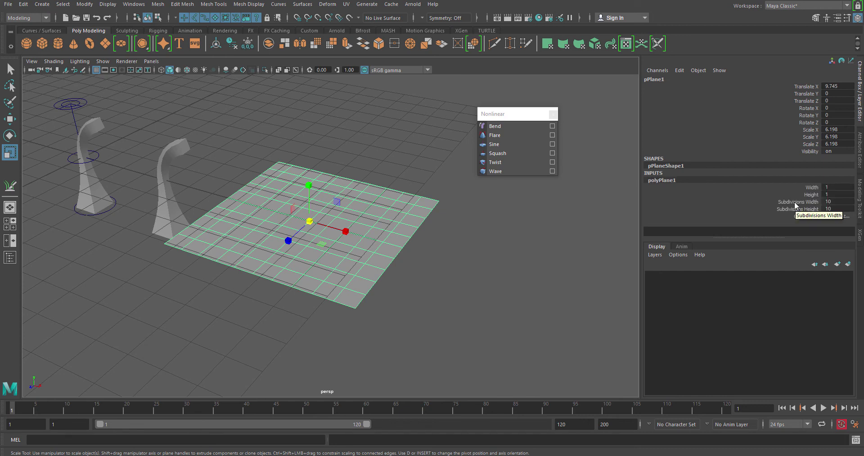
drag(795, 202, 797, 209)
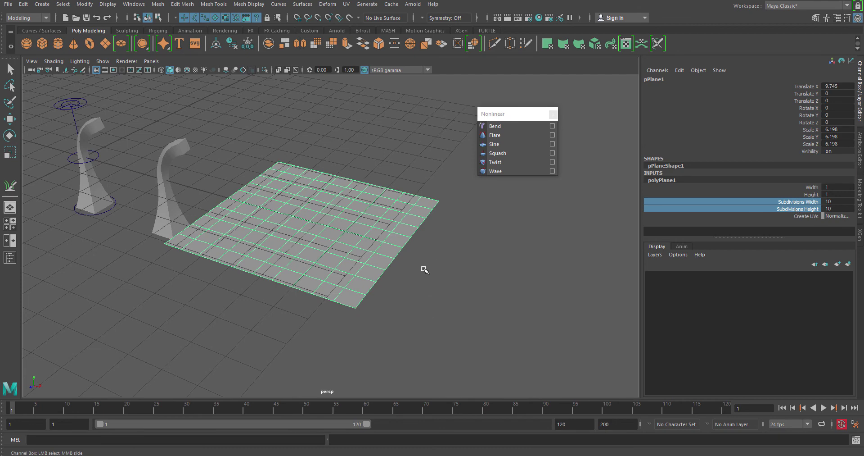
middle_drag(421, 270, 518, 272)
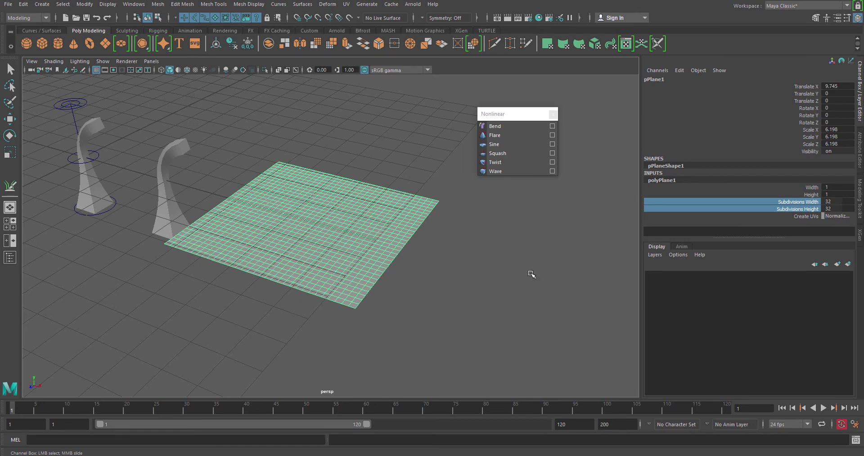
Apply a Wave deformer to the plane and set its Amplitude to 0.1
click(497, 171)
key(r)
alt+drag(386, 343, 358, 327)
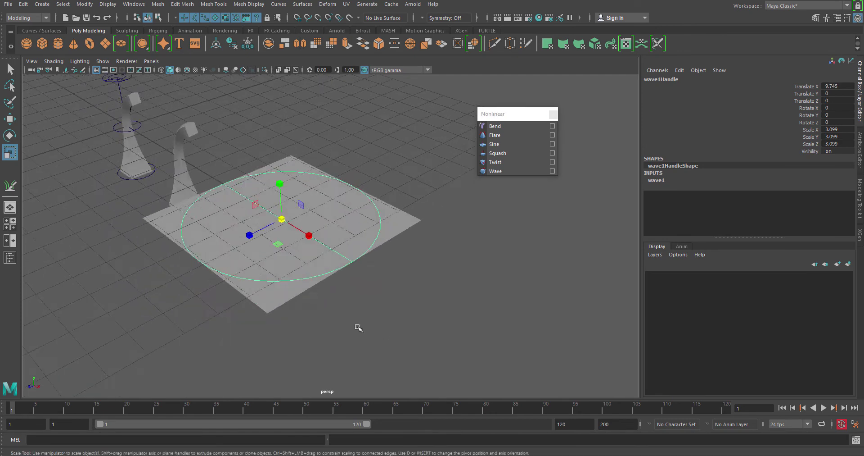
alt+right_drag(358, 327, 488, 337)
click(657, 180)
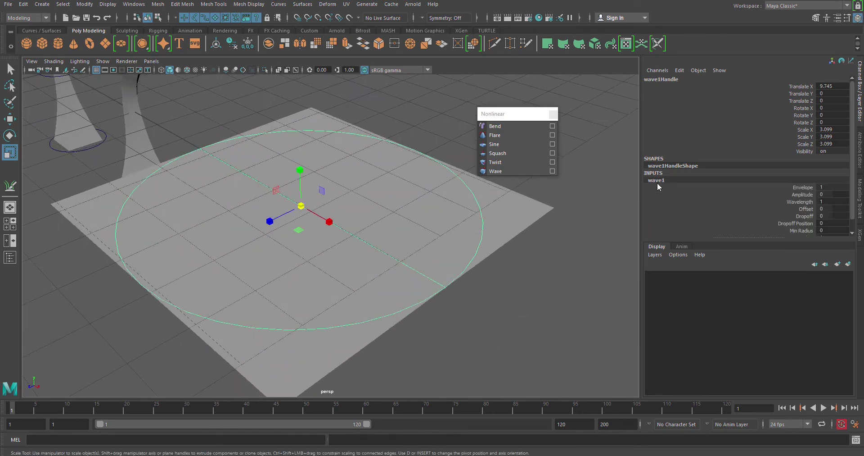
click(804, 193)
middle_drag(578, 253, 551, 269)
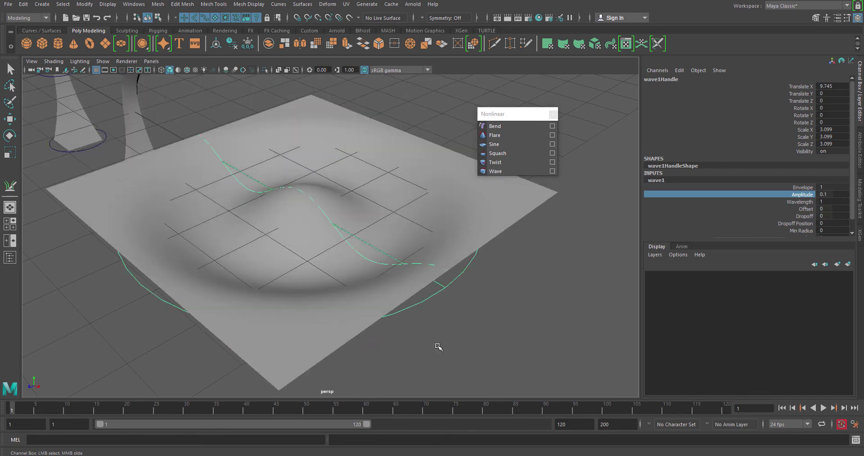
Set the wave deformer's Wavelength to 0.8 and its Offset to -3.7
scroll(438, 346, down, 4)
alt+drag(353, 319, 375, 320)
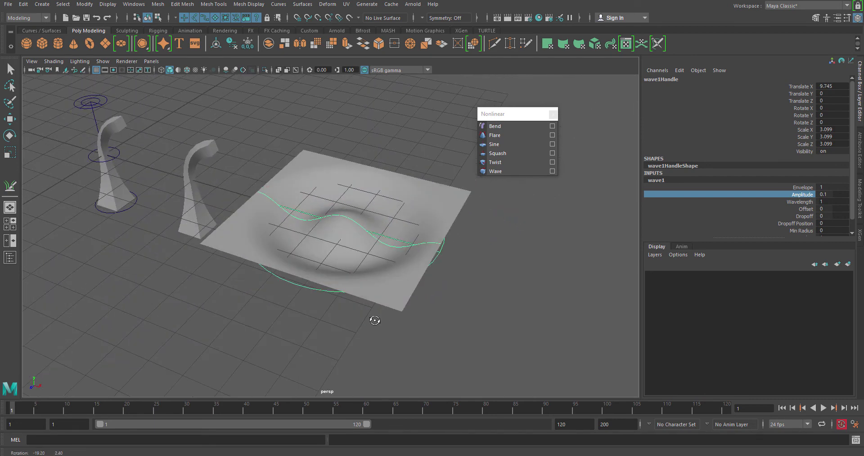
alt+right_drag(375, 320, 467, 318)
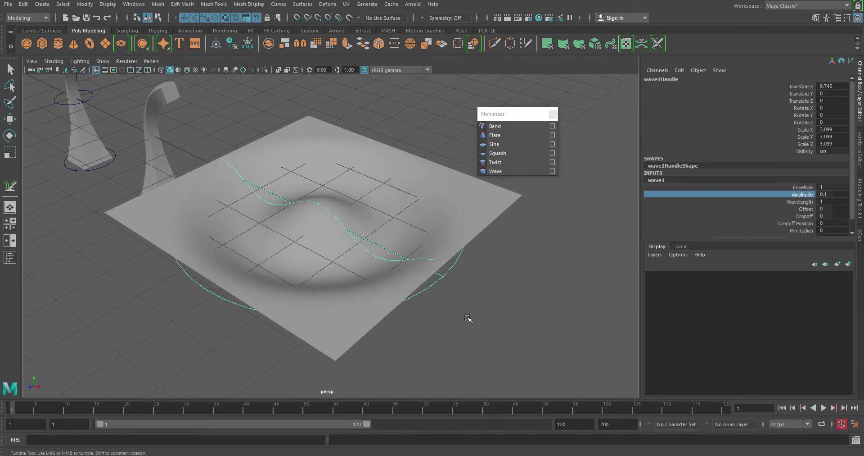
click(800, 201)
mouse_move(505, 285)
middle_down()
mouse_move(495, 286)
mouse_move(503, 289)
middle_up()
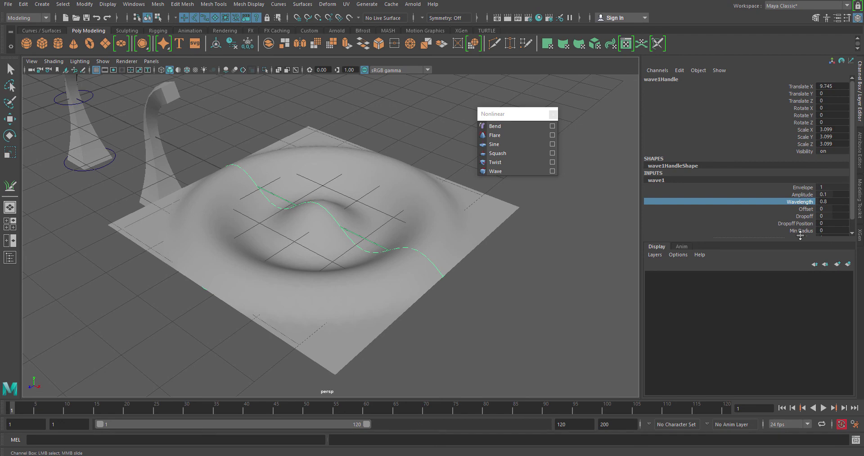
click(808, 209)
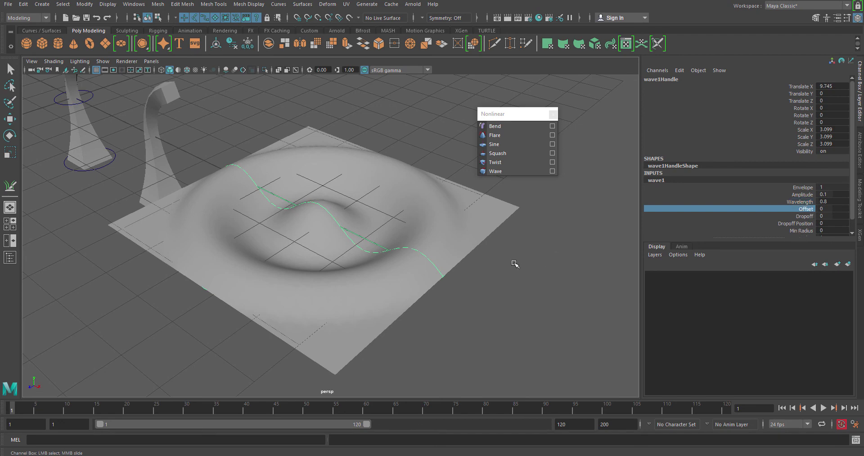
middle_drag(514, 263, 498, 266)
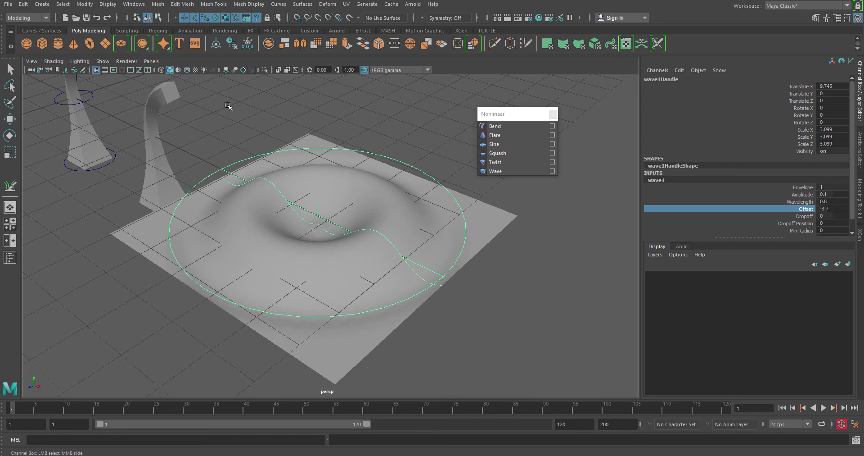
Switch the menu set to Animation and back to Modeling
click(45, 18)
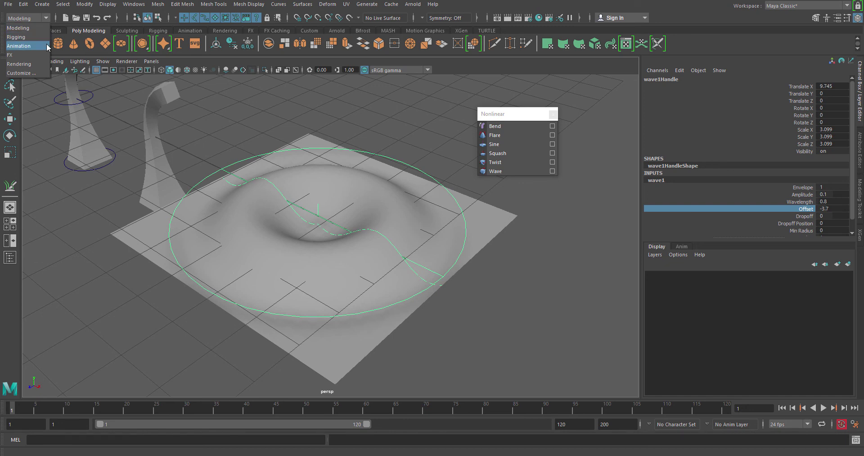
click(45, 45)
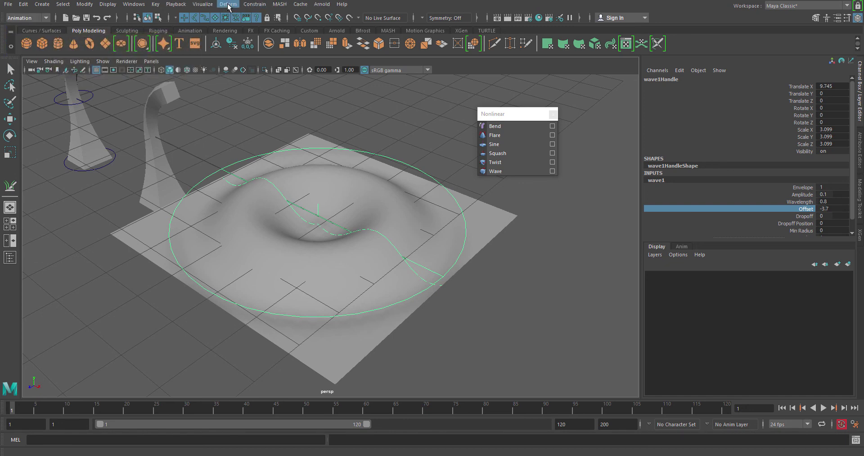
click(42, 16)
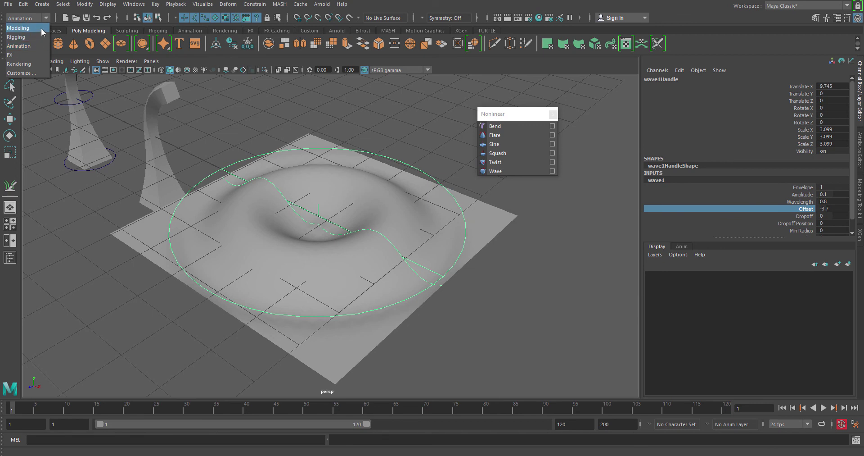
click(41, 28)
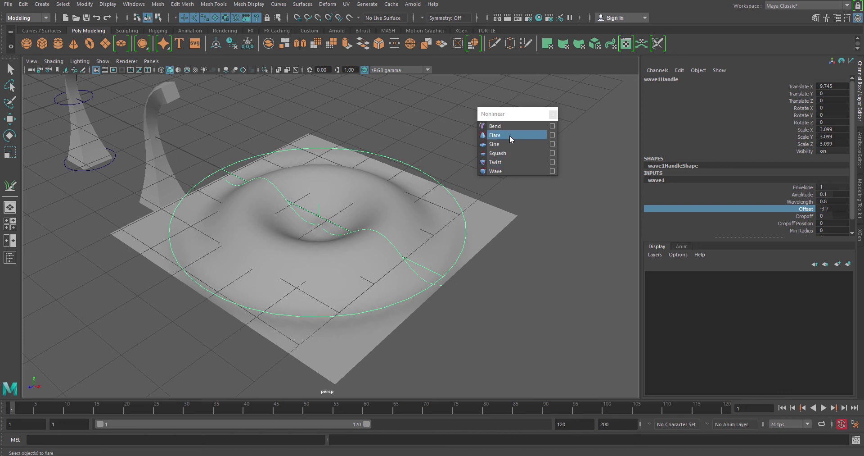
Deselect the wave handle and examine the two bent columns alongside the rippled plane
scroll(454, 276, down, 5)
alt+drag(392, 262, 406, 281)
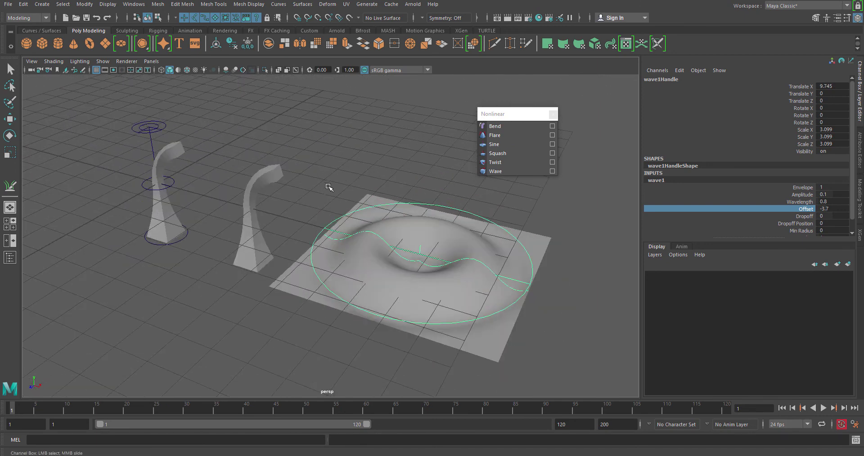
alt+drag(362, 199, 350, 171)
click(350, 172)
key(r)
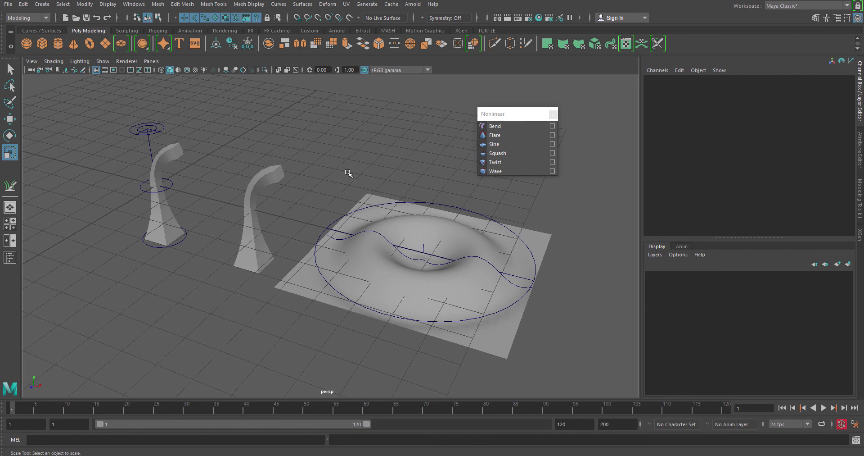
alt+middle_drag(348, 172, 363, 171)
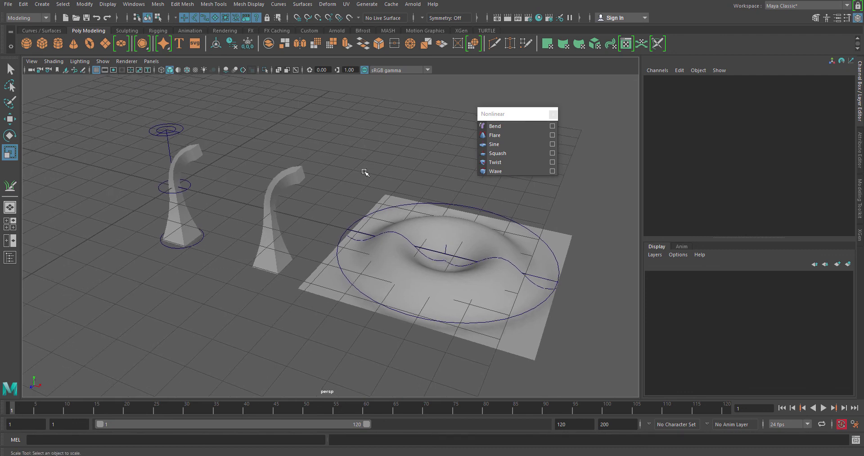